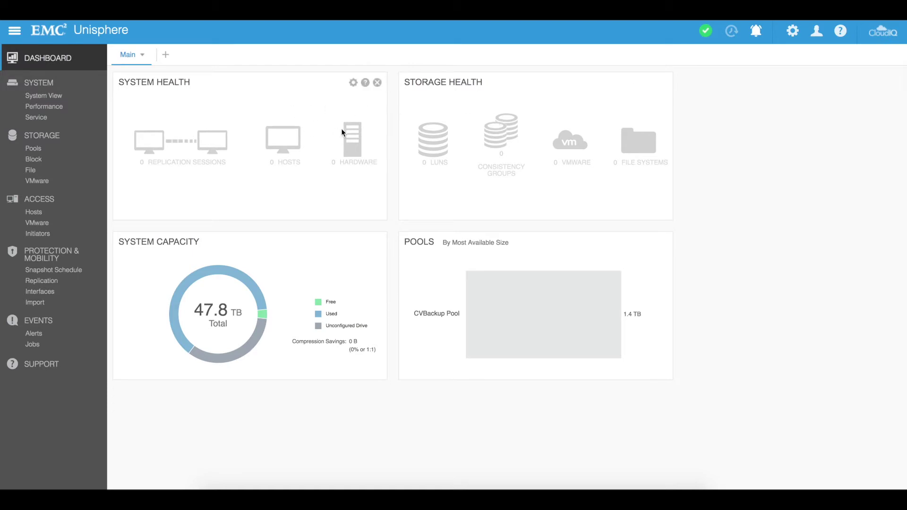
Step: Preview the Storage Health, System Capacity, Tier Capacity and Pools view blocks for the Main dashboard without adding any
click(140, 56)
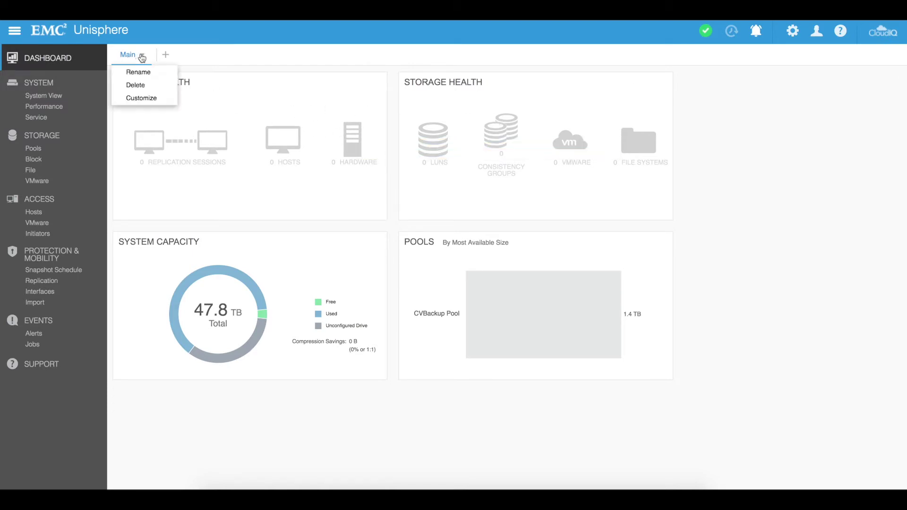
click(144, 99)
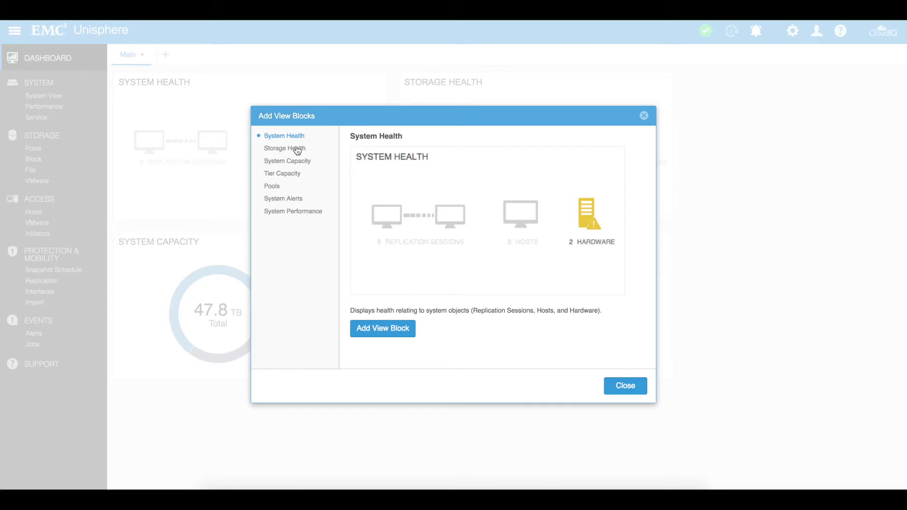
click(297, 149)
click(291, 161)
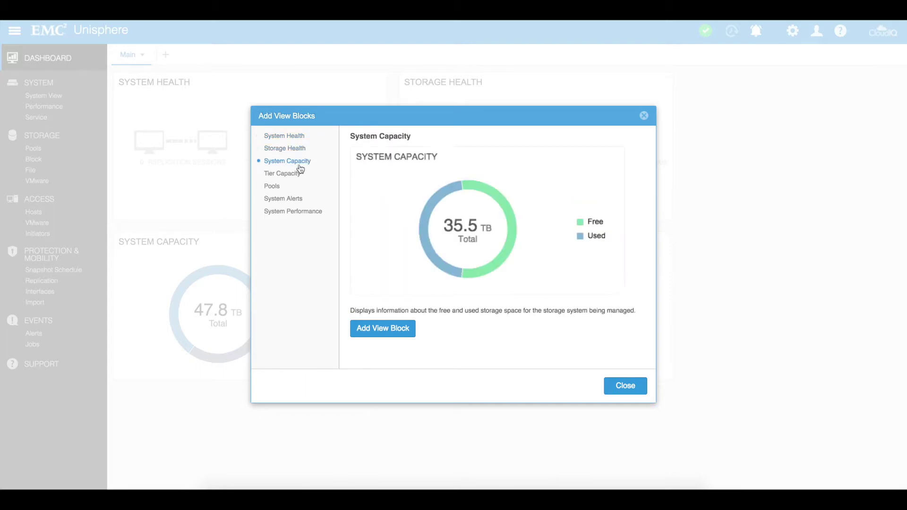
click(286, 175)
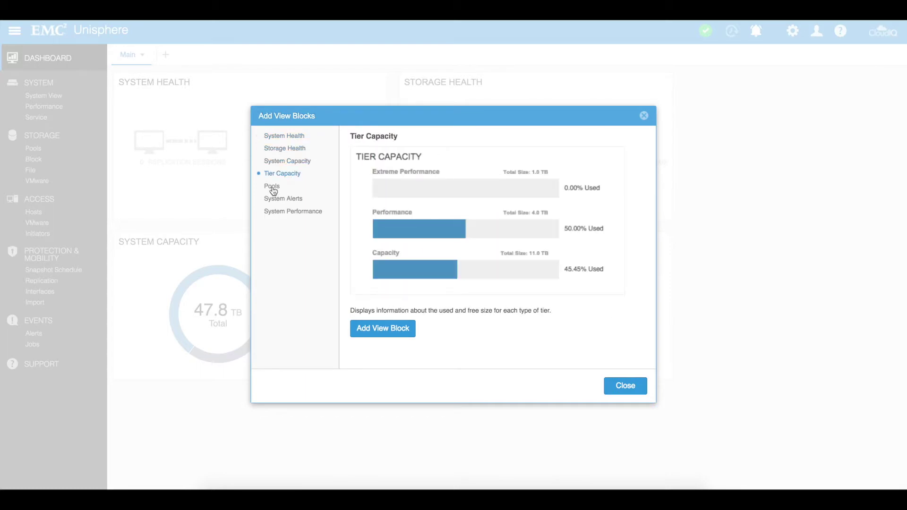
click(272, 187)
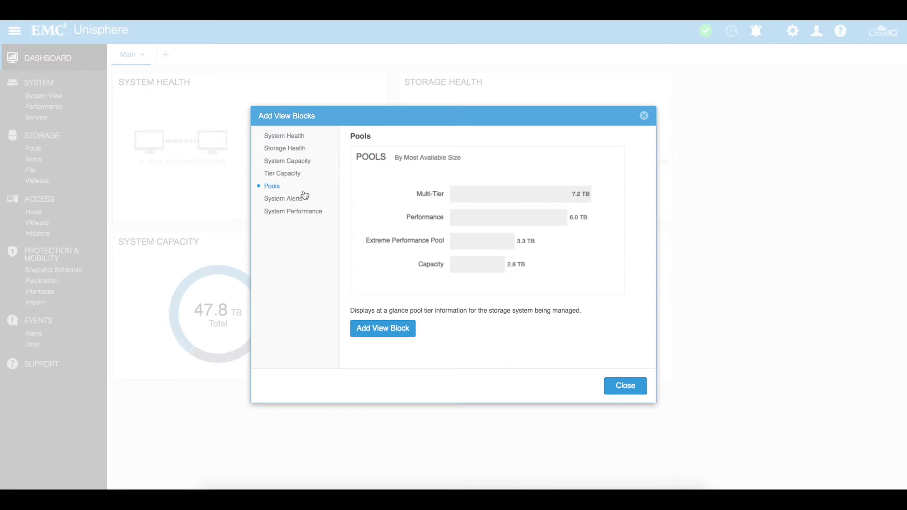
click(633, 395)
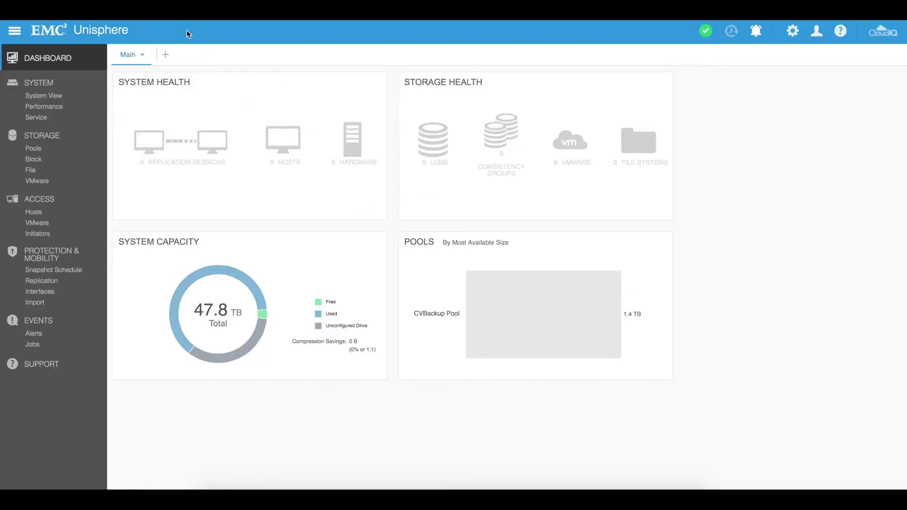
Step: Create a new dashboard named Test
click(167, 56)
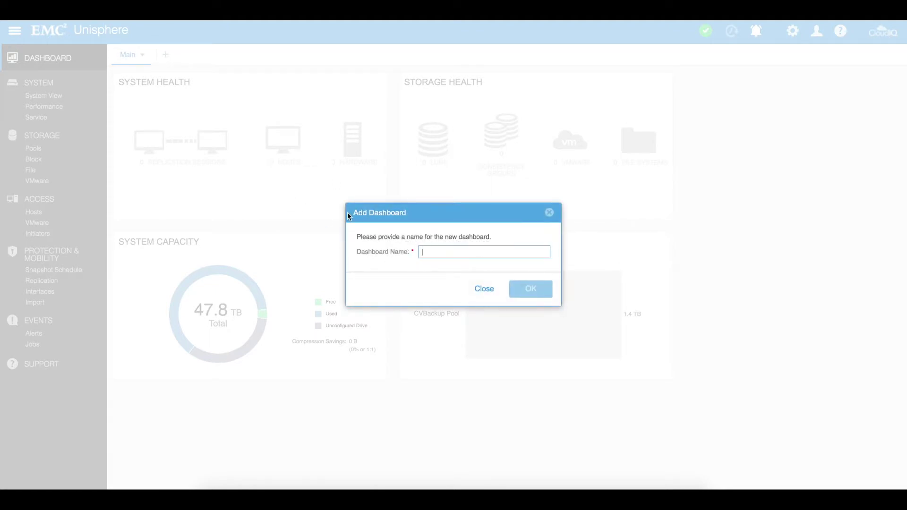
text(Test)
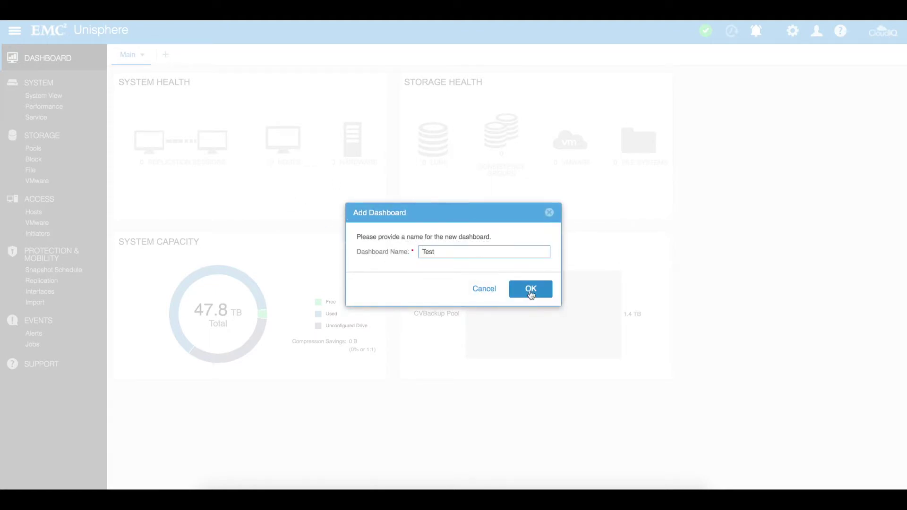
click(531, 293)
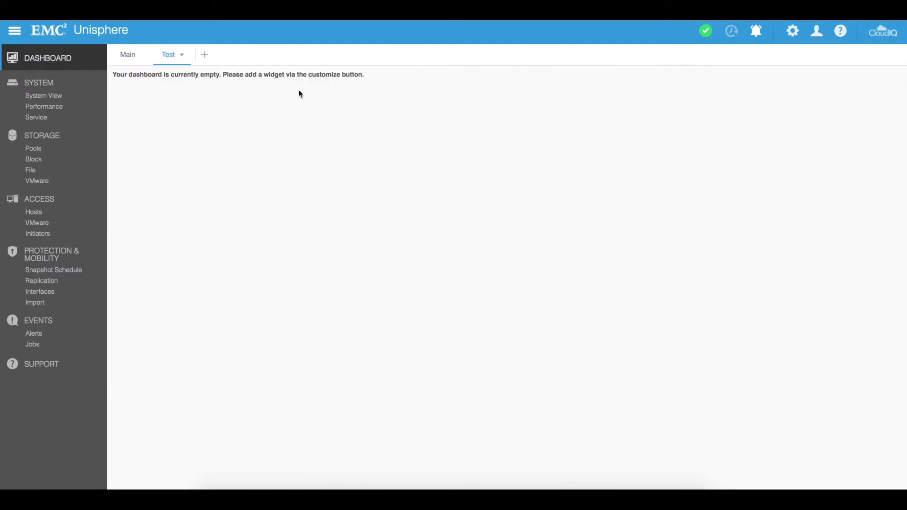
Step: Add a System Health view block to the Test dashboard
click(174, 57)
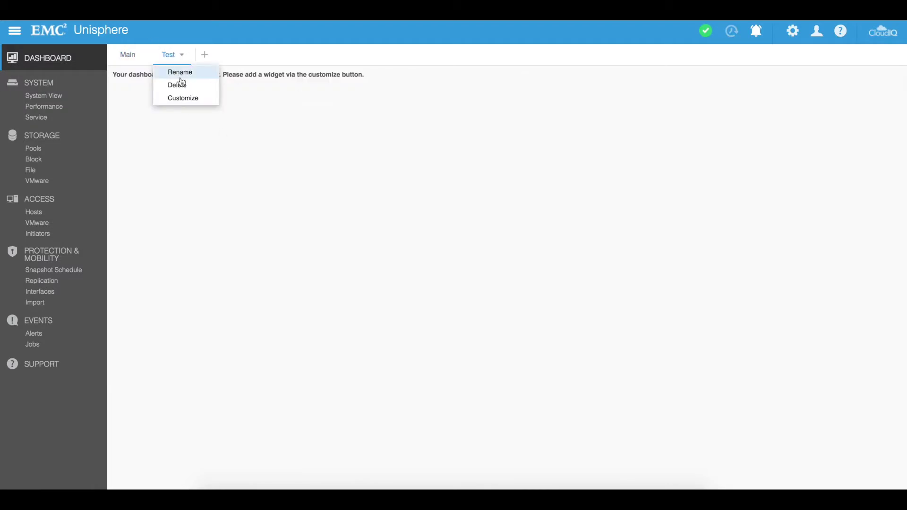
click(183, 97)
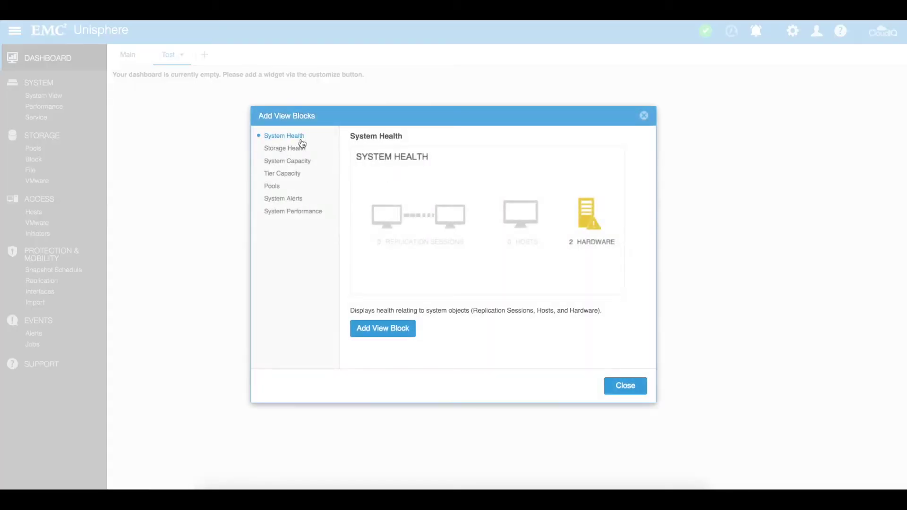
click(401, 329)
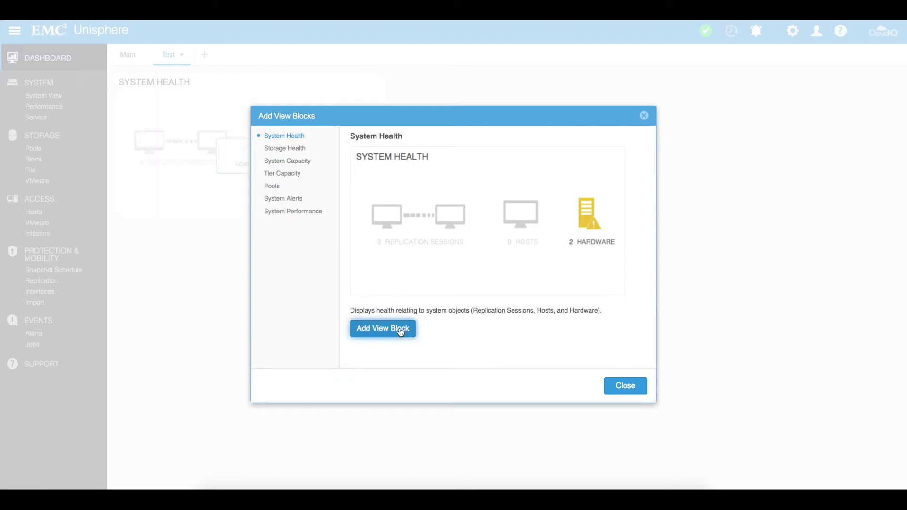
click(618, 384)
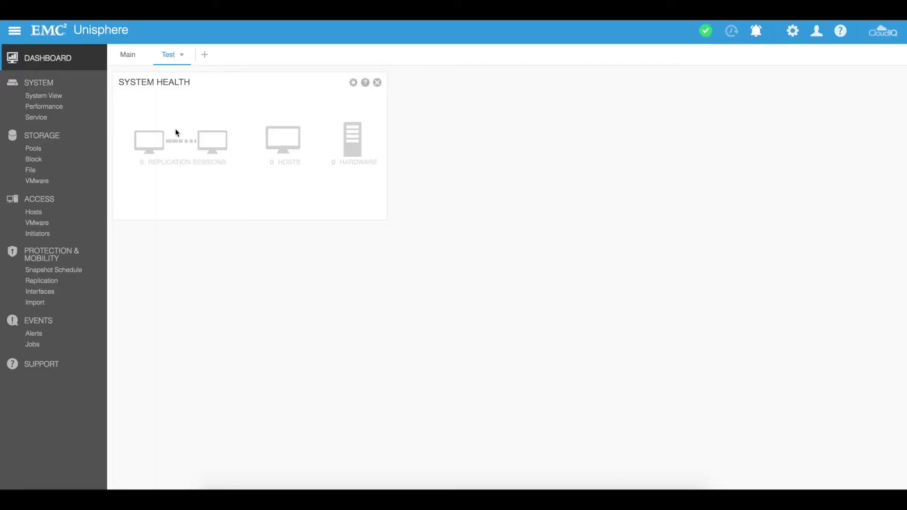
click(46, 97)
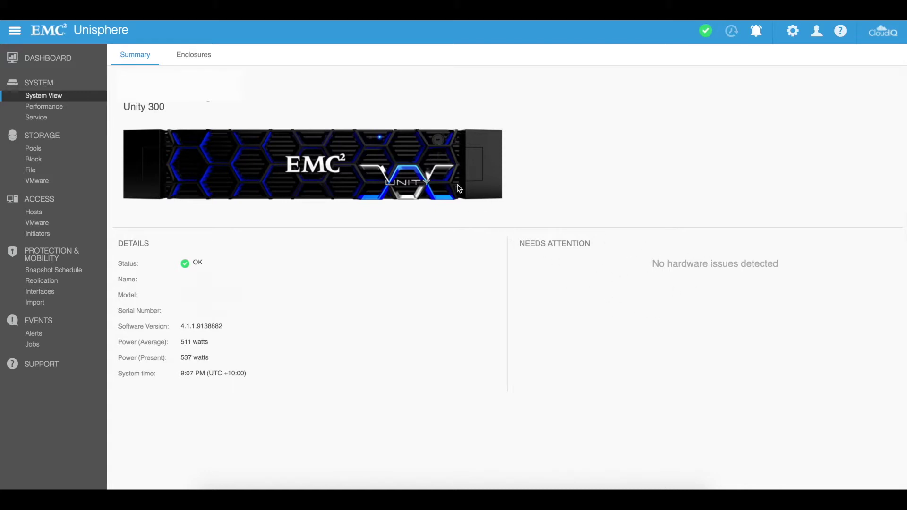
Step: Move from the Unity 300 summary to the Enclosures tab
click(197, 55)
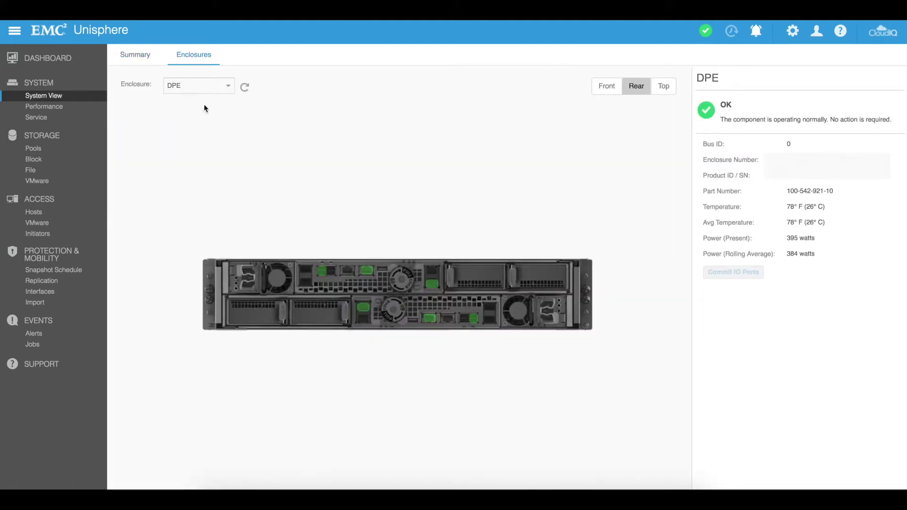
Step: Keep DPE selected, show its front view, and check details for disks 12 and 9
click(228, 85)
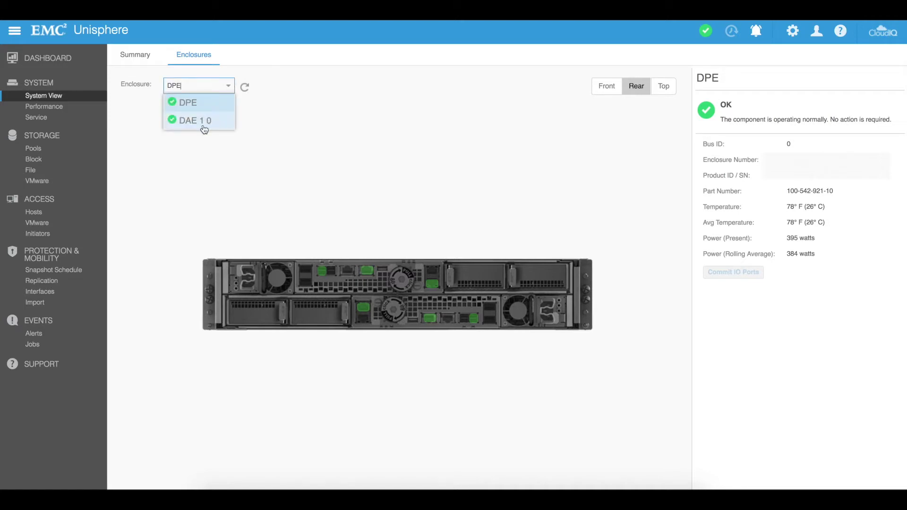
click(318, 180)
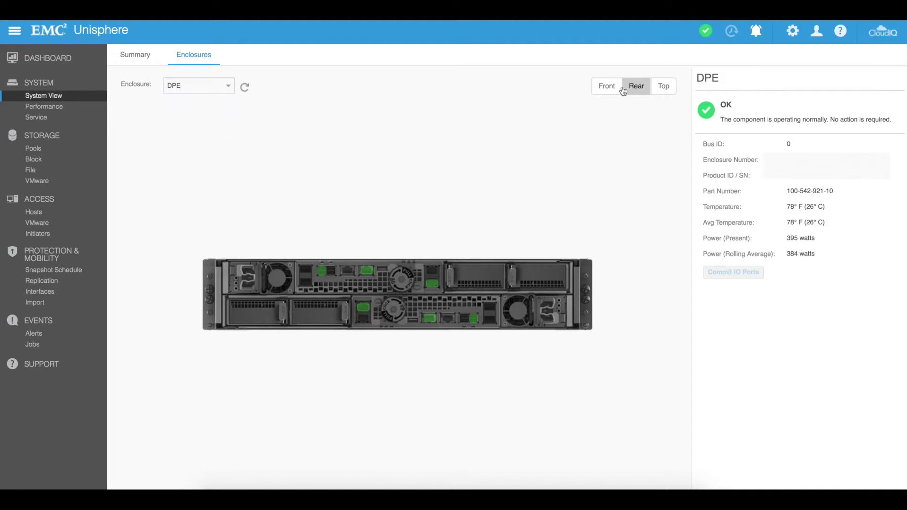
click(607, 87)
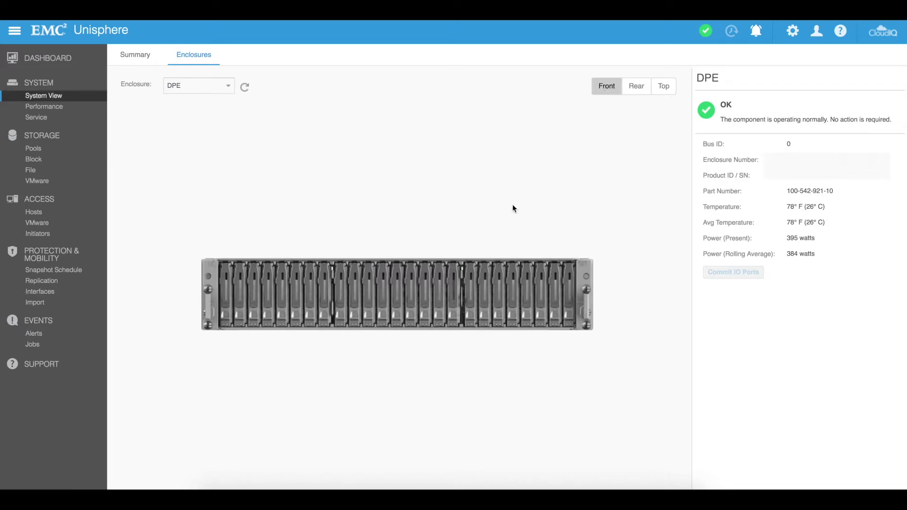
click(399, 289)
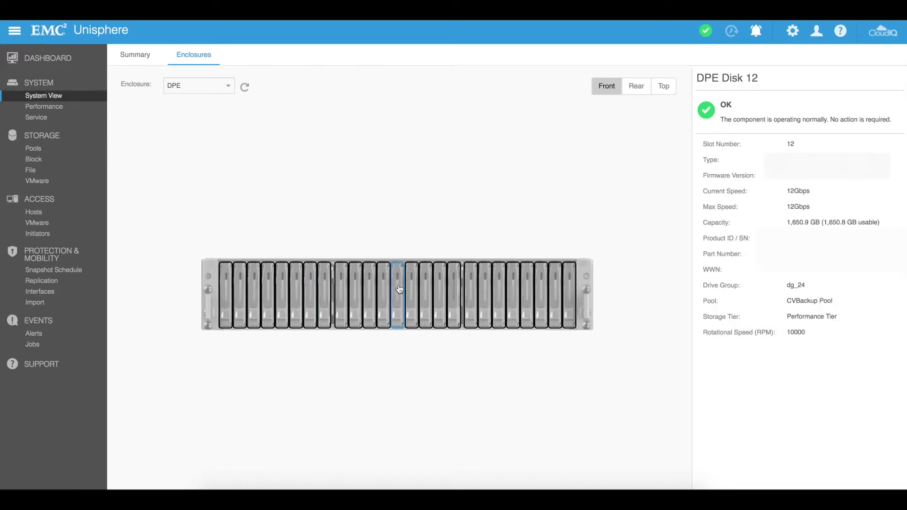
click(359, 286)
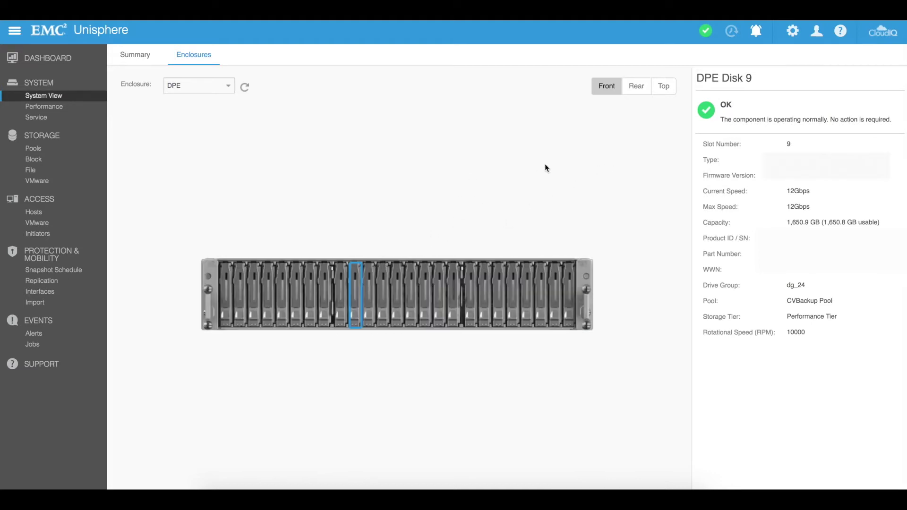
Step: View the DPE from the top and check cooling modules B3, B2, A4, A3 and SP B Memory Module 1
click(638, 85)
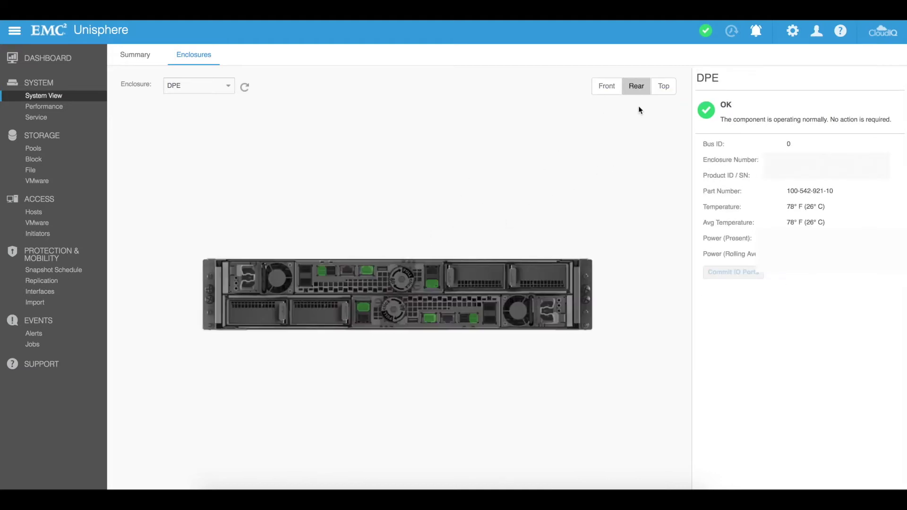
click(668, 95)
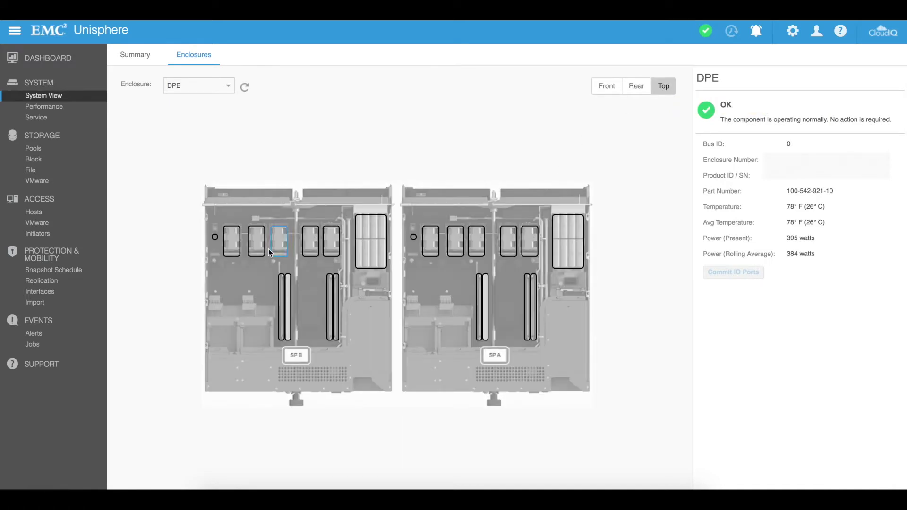
click(257, 243)
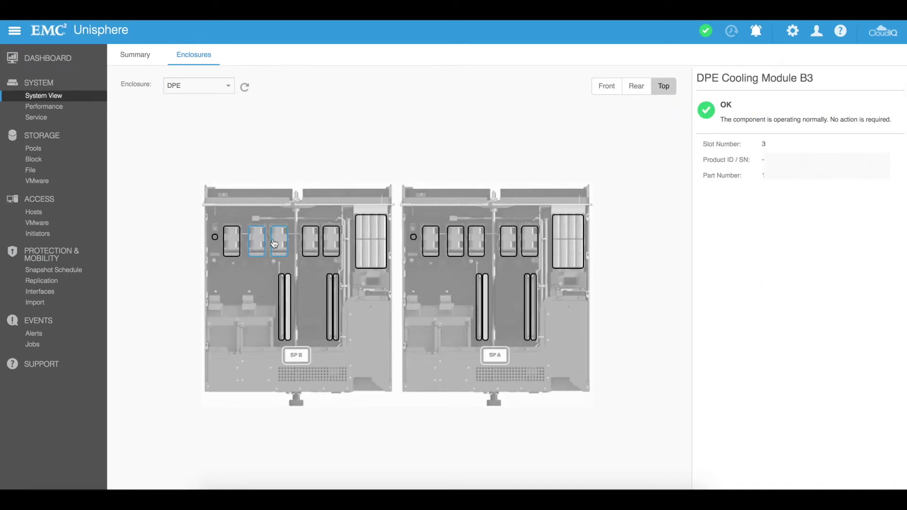
click(273, 243)
click(330, 294)
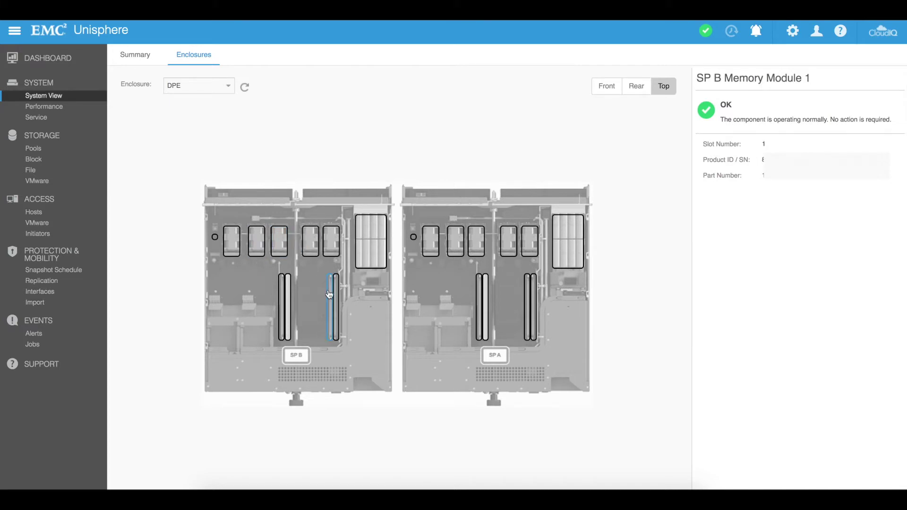
click(430, 238)
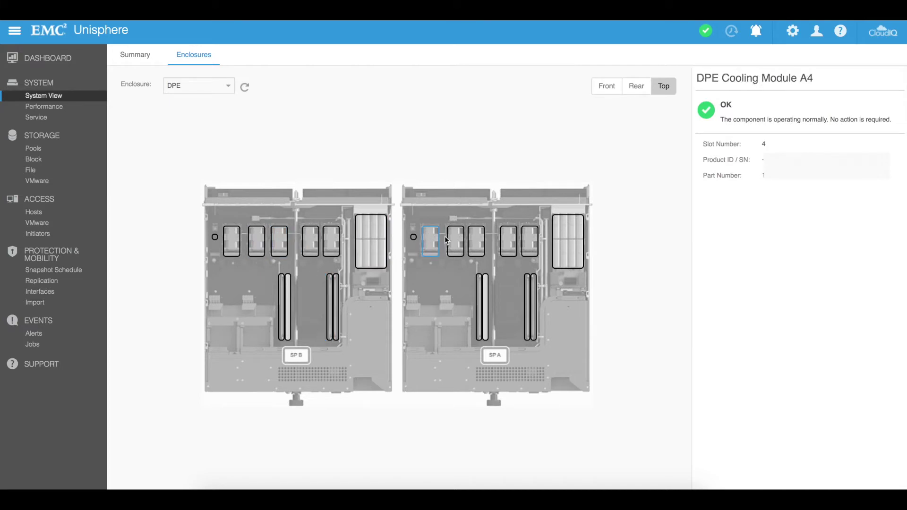
click(455, 241)
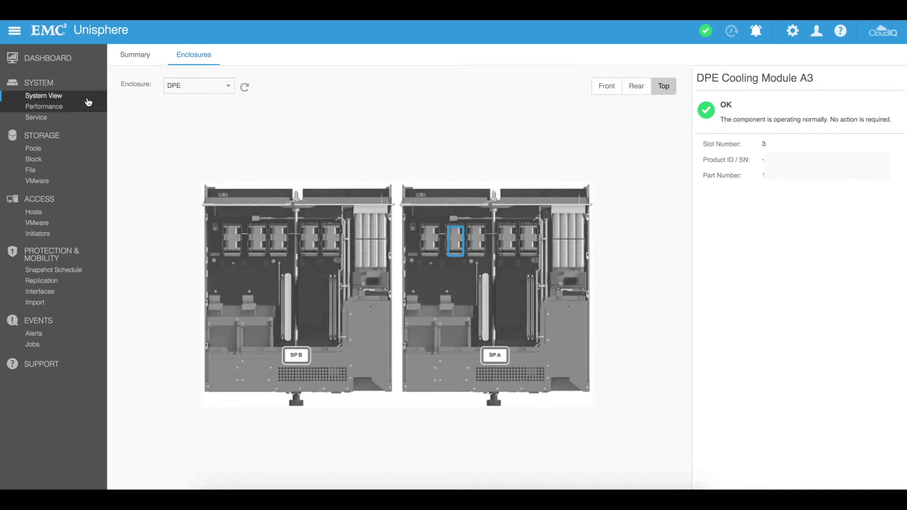
Step: Look over the performance dashboard, then go to the Service overview
click(53, 110)
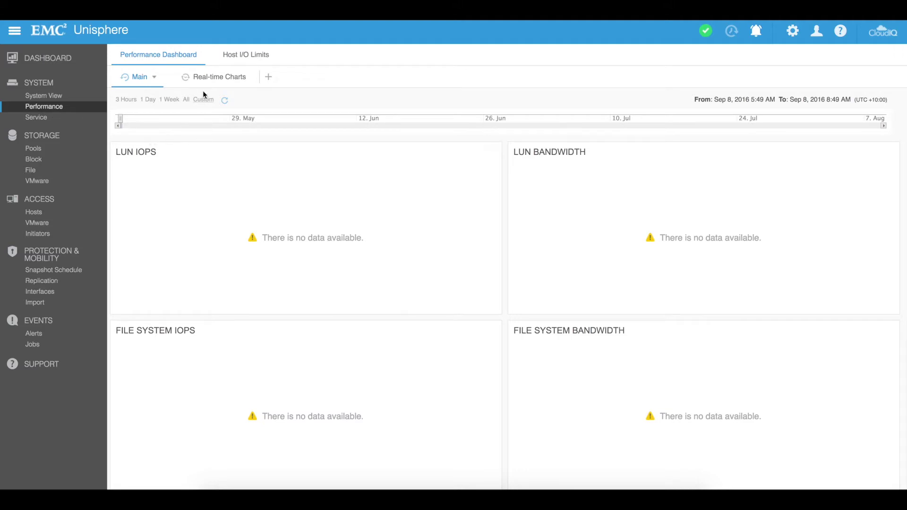
mouse_move(243, 195)
click(36, 119)
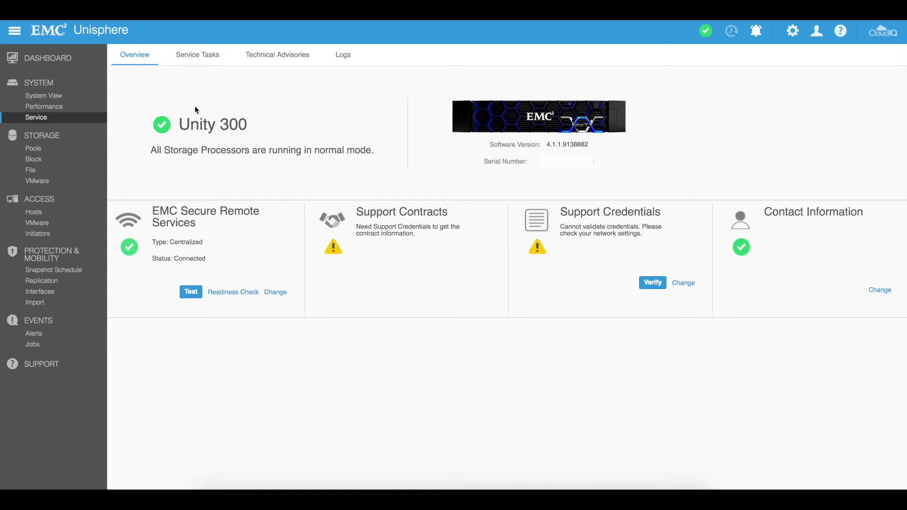
click(202, 57)
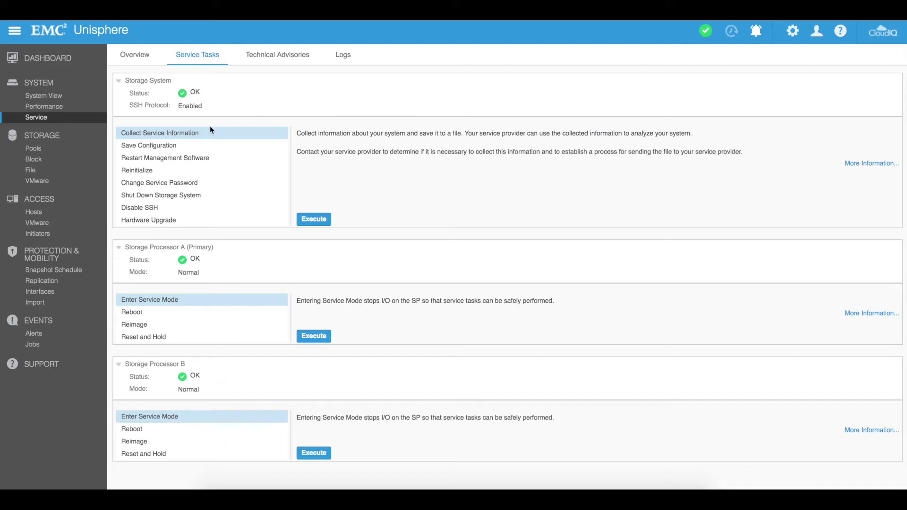
Step: Switch to the Technical Advisories tab, which lists 0 advisories
click(282, 56)
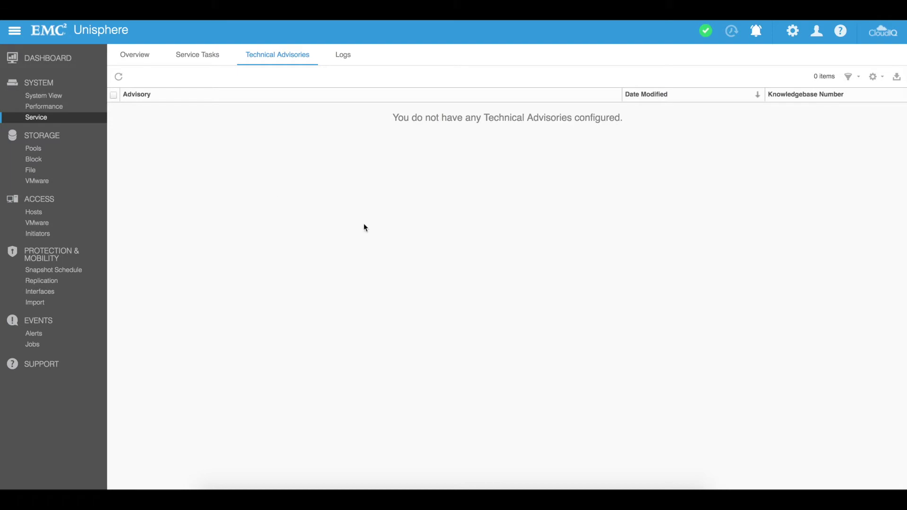
Step: Show the Logs tab listing 64937 audit and authentication entries
click(342, 58)
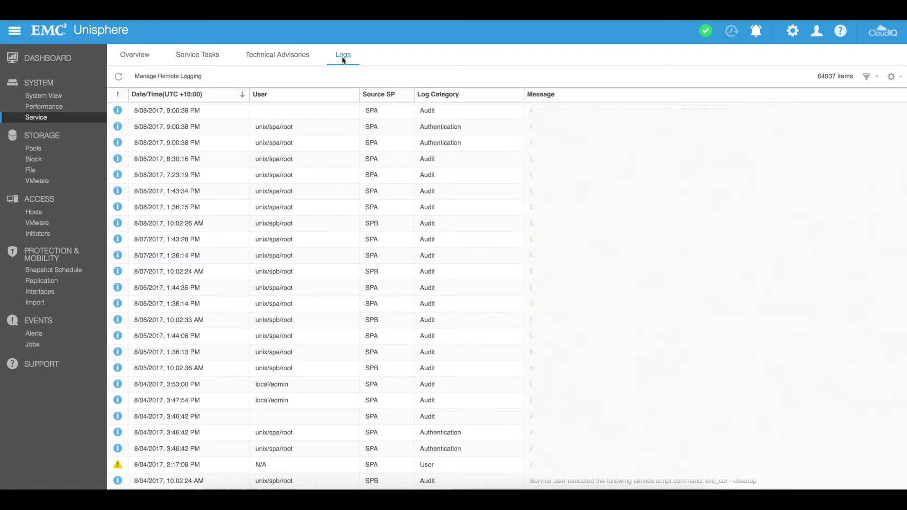
Step: Show the Pools page with its single 31.7 TB pool
click(38, 150)
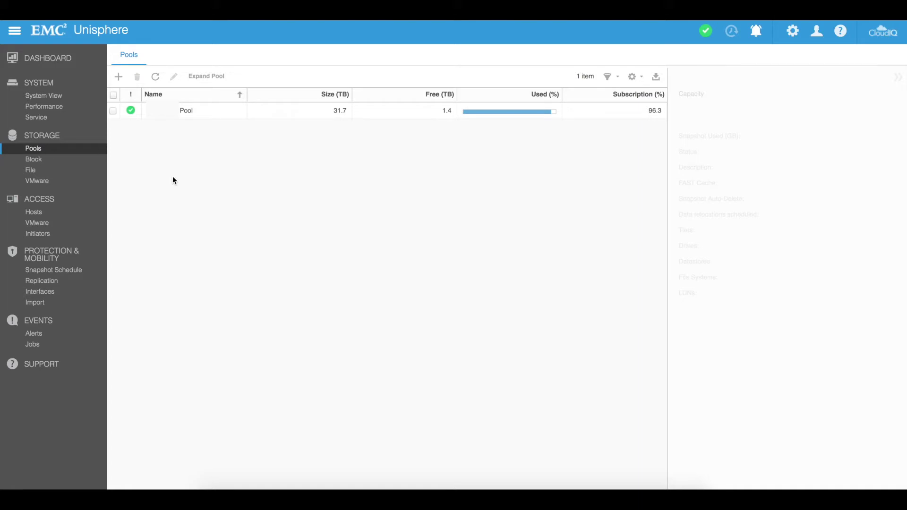
Step: Start a pool named TestPool with description 'This is a test pool' and advance the wizard
click(119, 78)
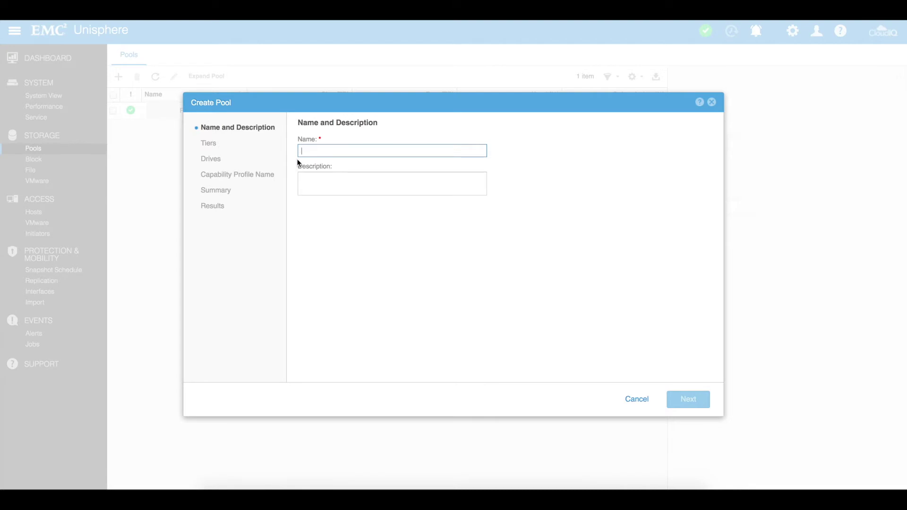
text(TestPo)
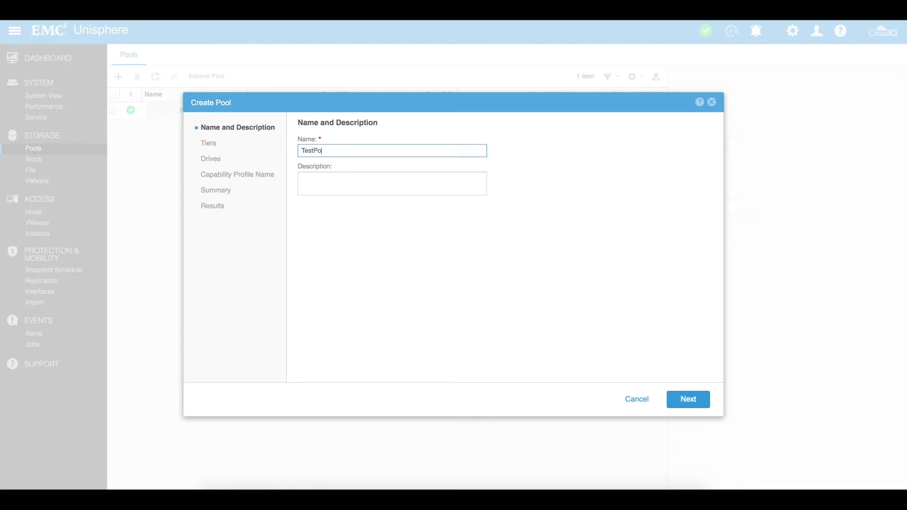
text(ol)
click(302, 177)
text(This is)
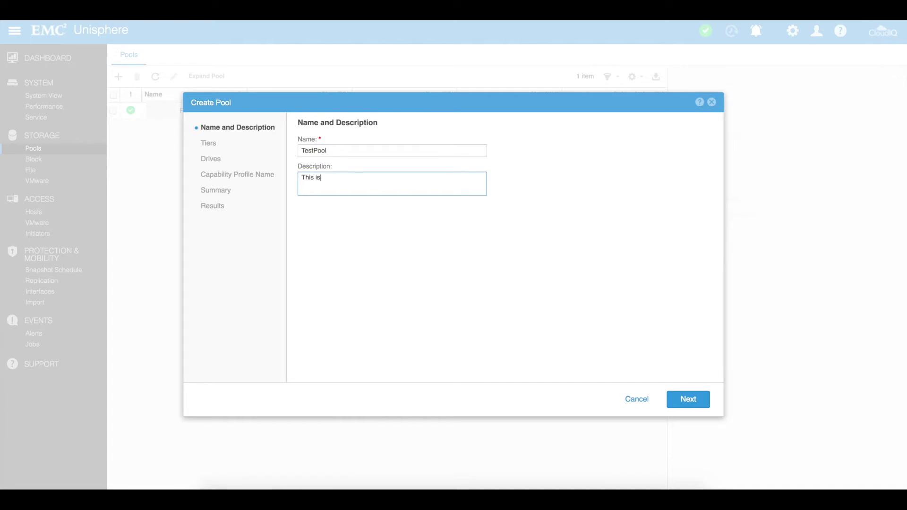
text( a test pool)
click(683, 399)
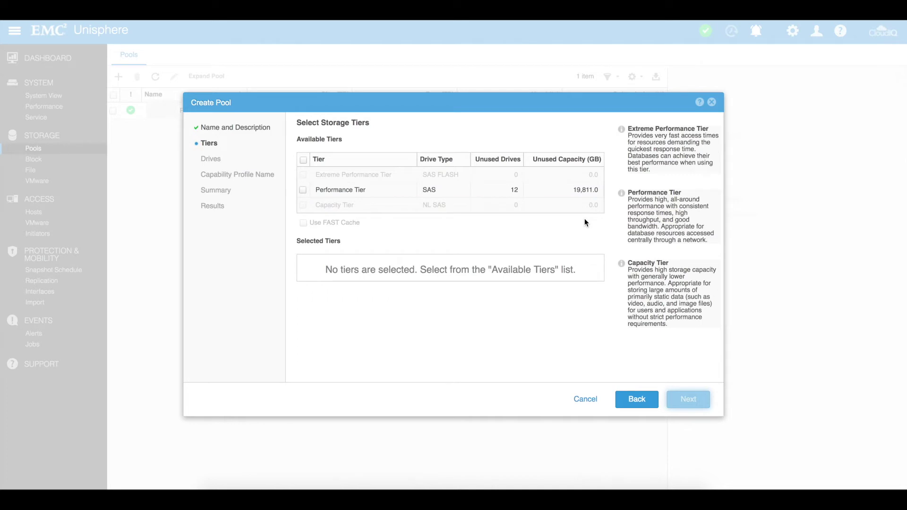
Step: Include the Performance Tier in TestPool as RAID 5 (4+1) with 12.8 TB usable
click(304, 191)
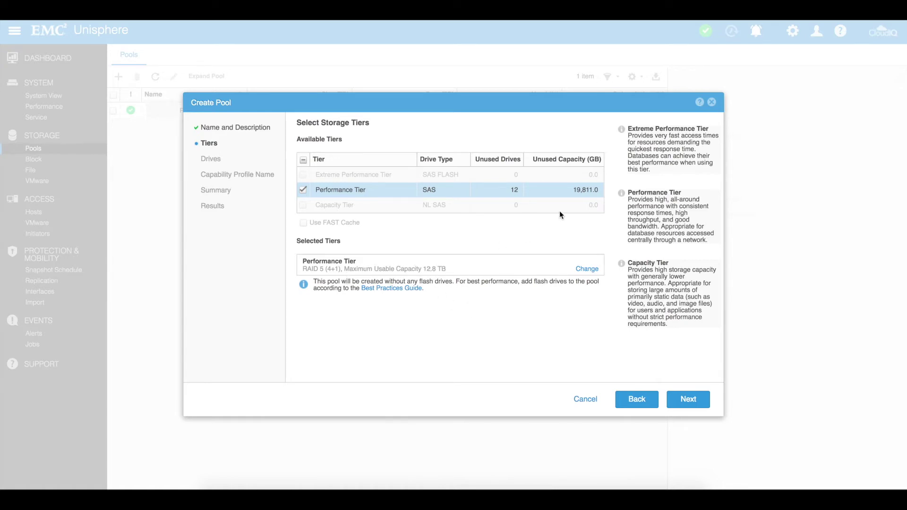
mouse_move(590, 190)
click(585, 269)
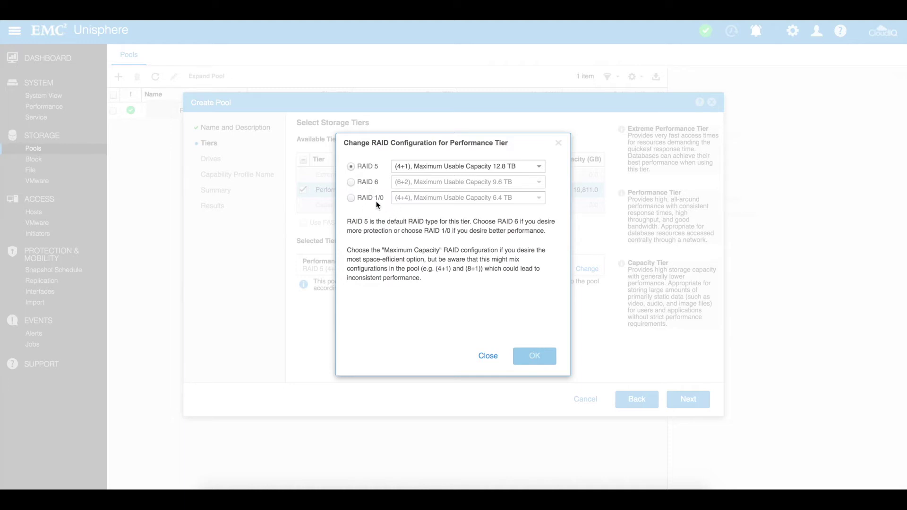
click(432, 168)
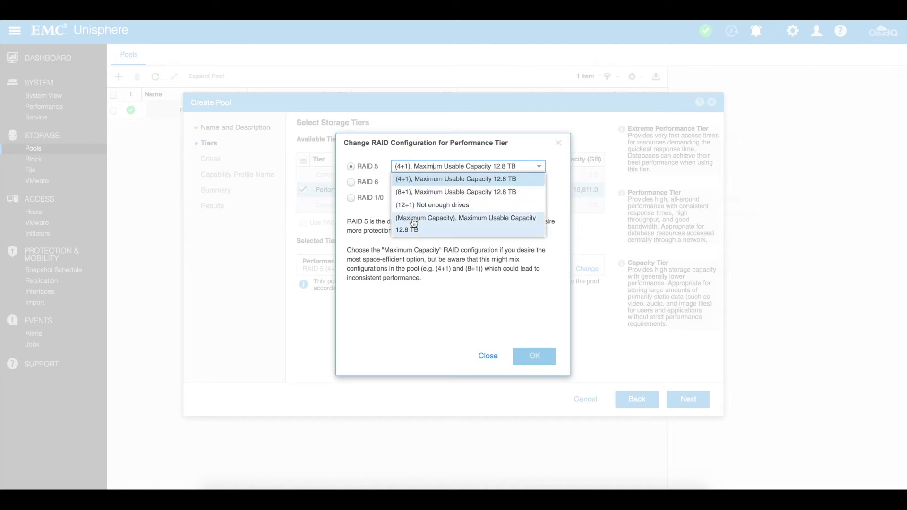
click(351, 197)
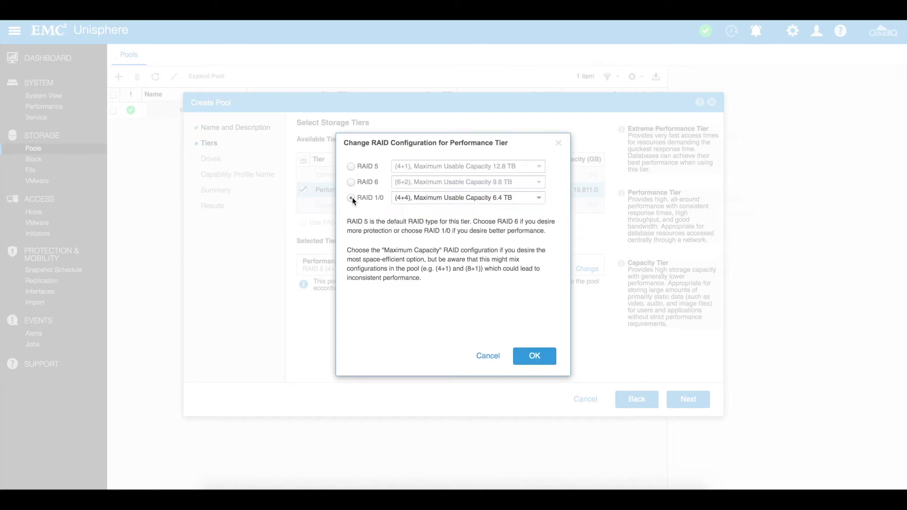
click(409, 197)
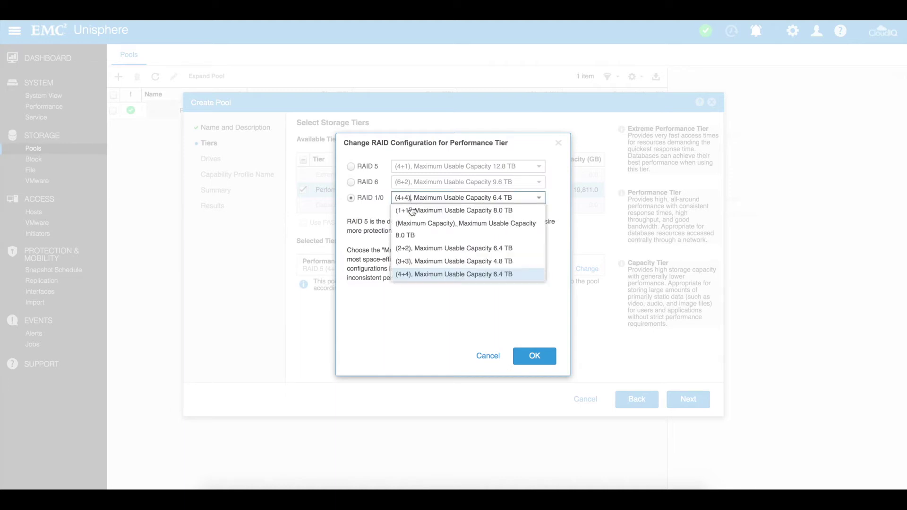
click(354, 166)
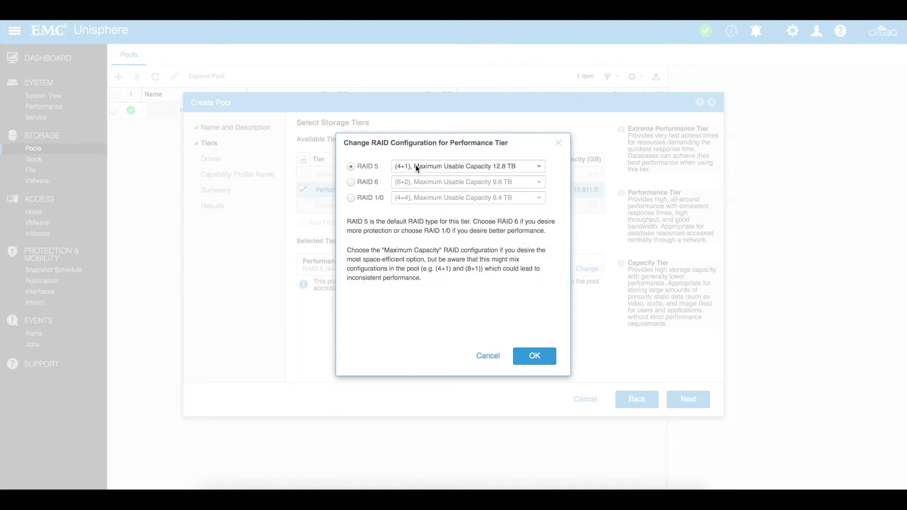
click(531, 357)
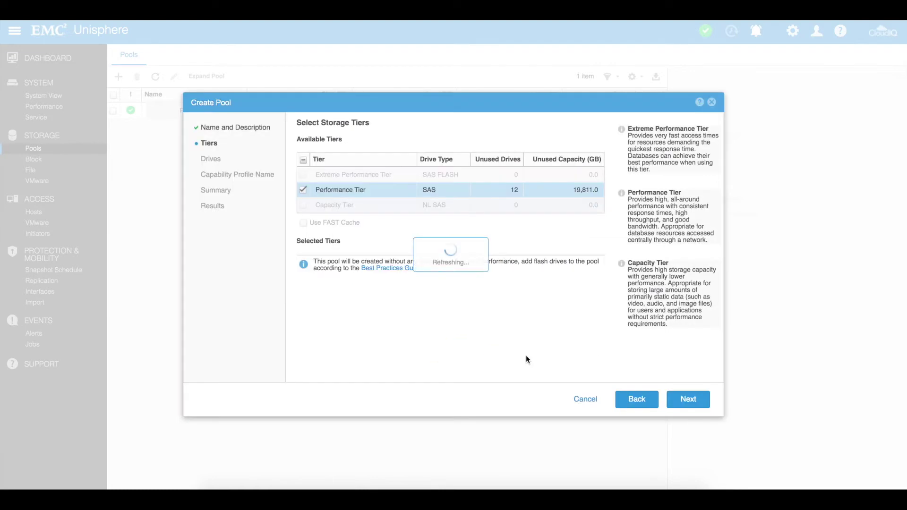
Step: Add 5 of the 12 1.8 TB SAS drives (6.4 TB usable) and advance to the Summary page
click(688, 400)
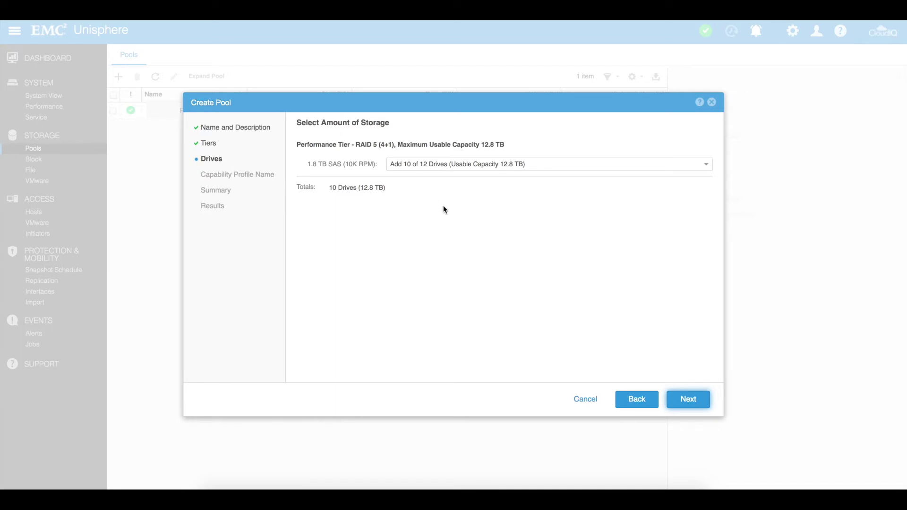
click(478, 168)
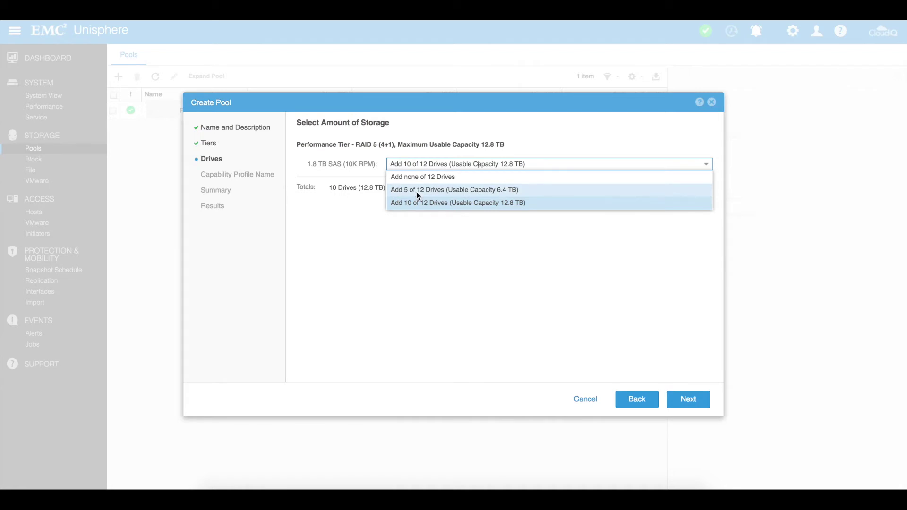
click(418, 192)
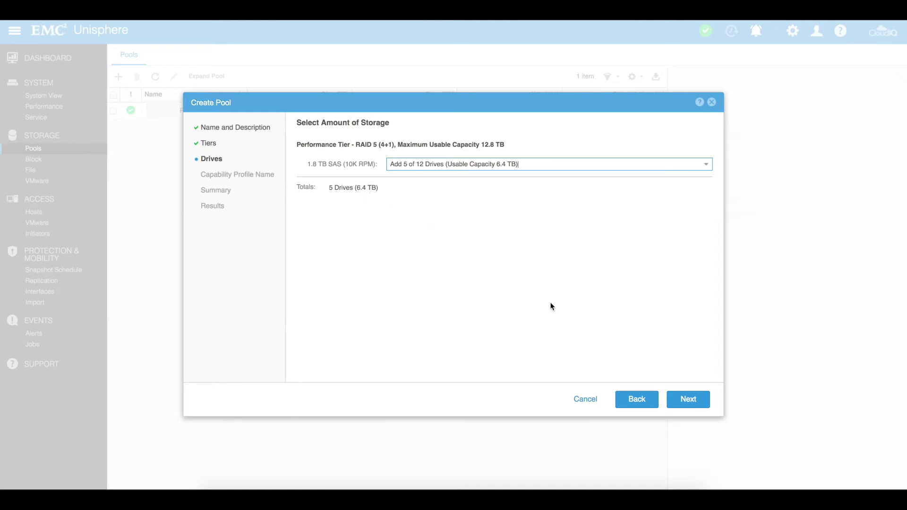
click(679, 404)
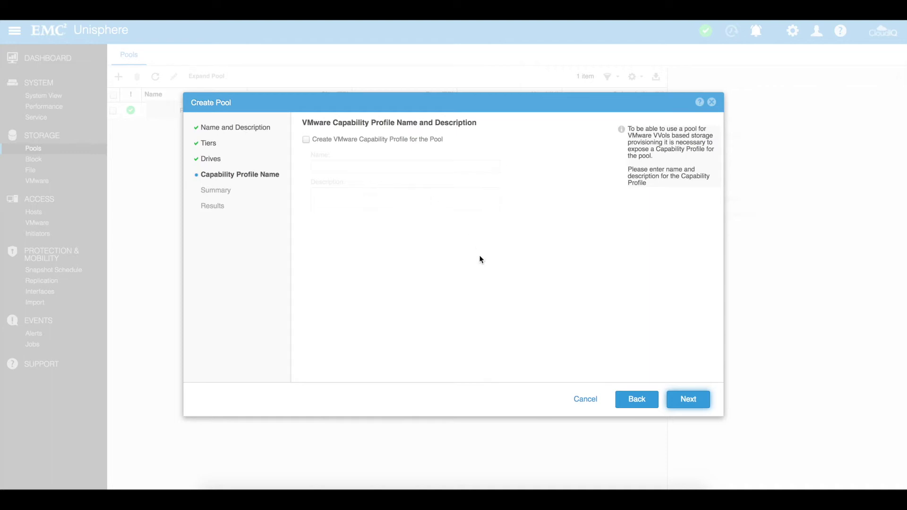
click(681, 401)
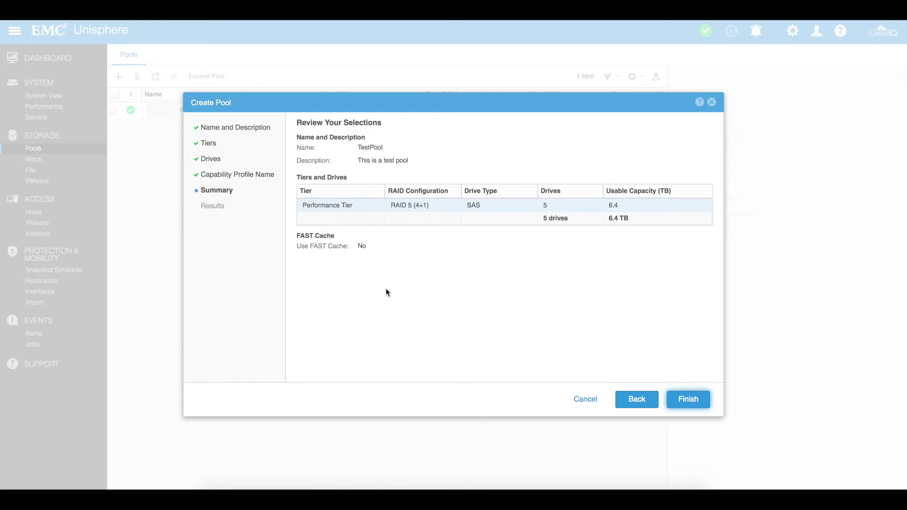
Step: Finish the wizard to create TestPool with 5 SAS drives in RAID 5 (4+1), 6.4 TB
click(690, 397)
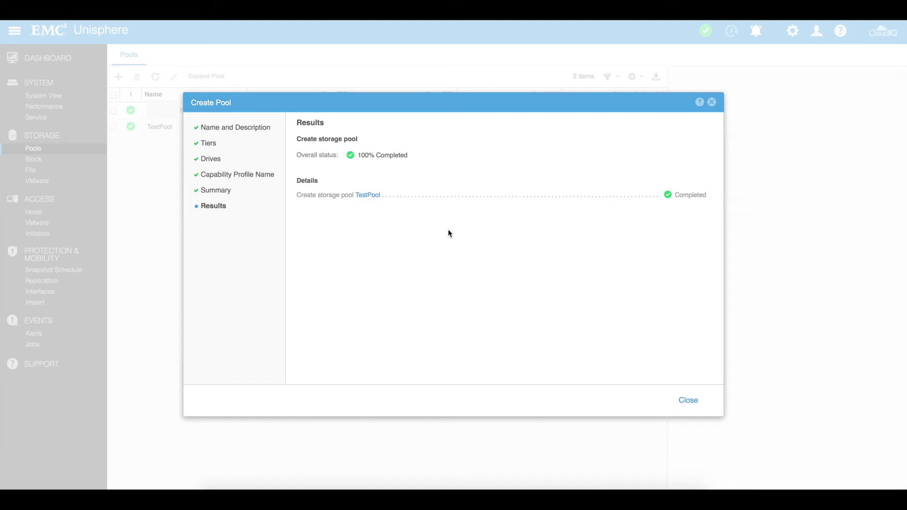
Step: Close the finished wizard, view TestPool's details with 6.4 TB free, and go to Block storage
click(692, 400)
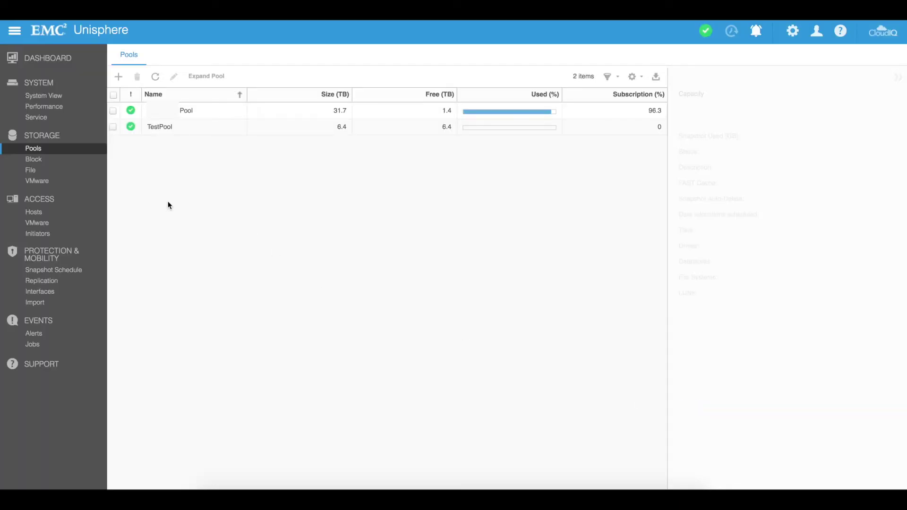
click(196, 130)
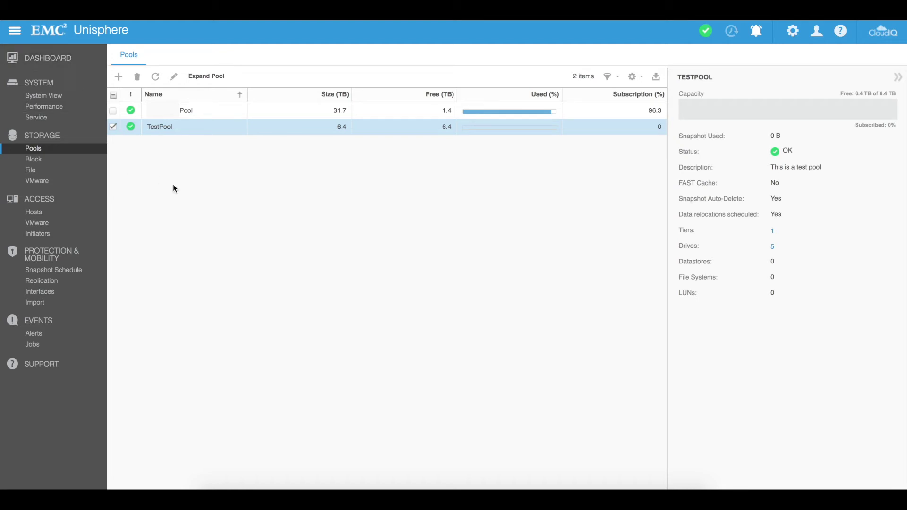
click(34, 163)
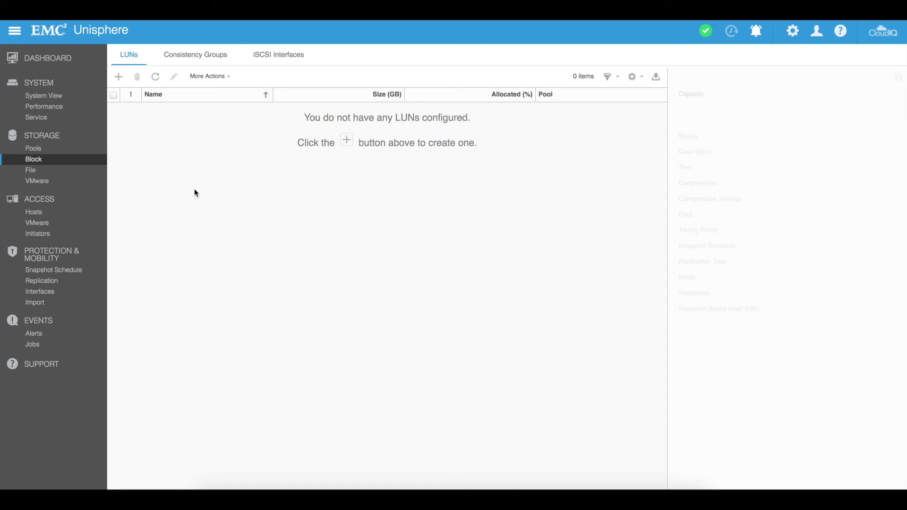
Step: Start a new LUN from the Block storage page and raise the number of LUNs
click(119, 76)
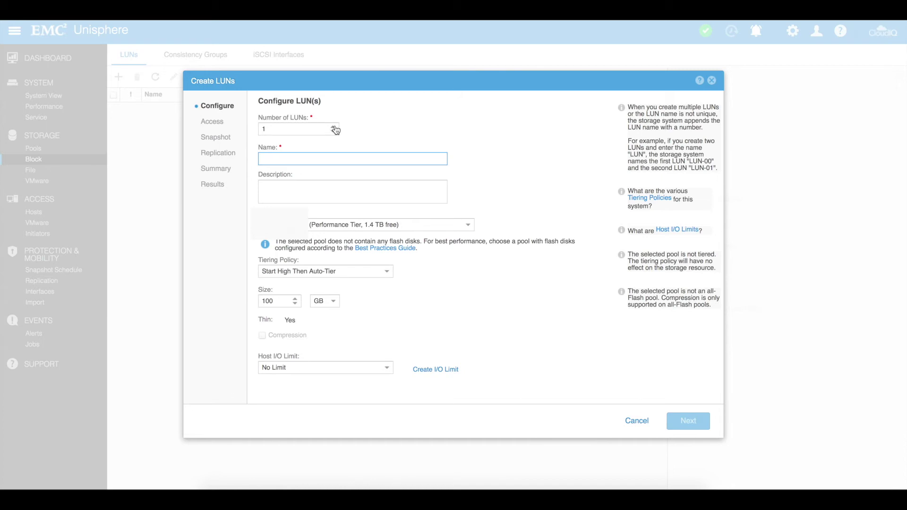
click(334, 127)
Step: Set one LUN named 'Test_LUN' with description 'this is a test lun'
click(332, 126)
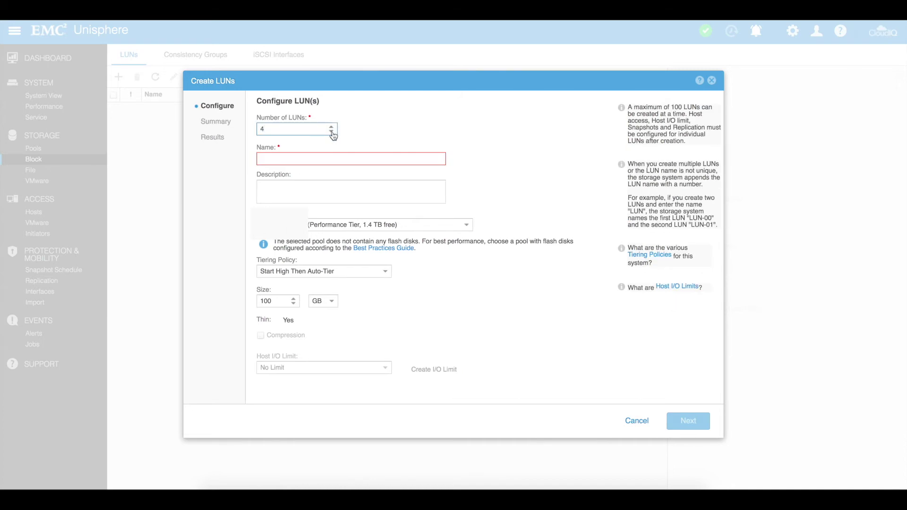
click(332, 132)
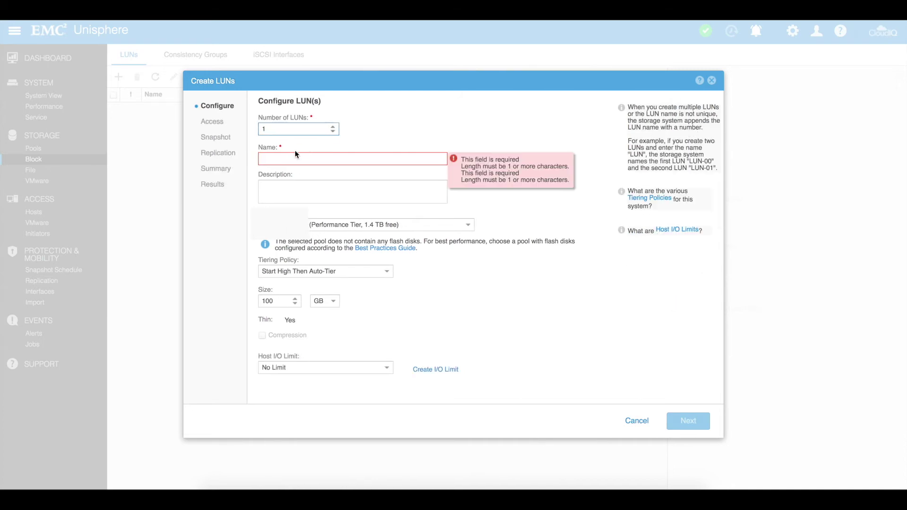
click(290, 161)
text(Test)
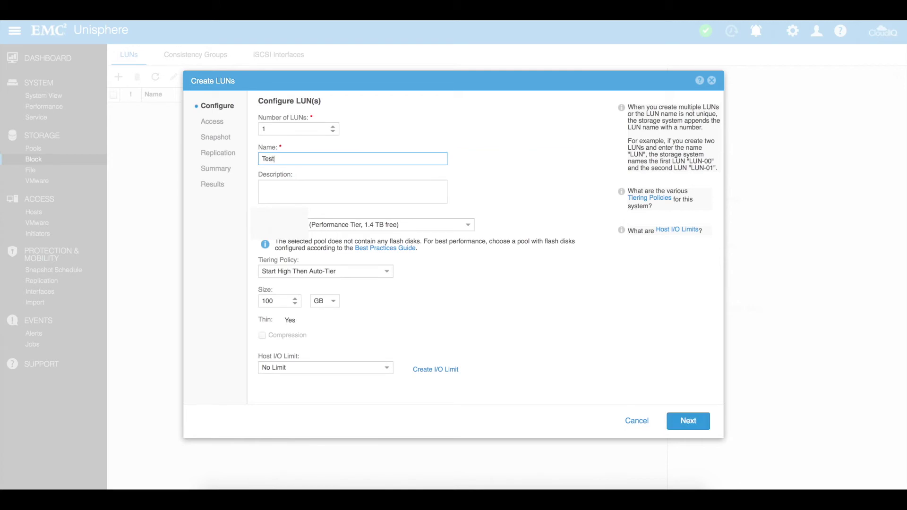
text(_LUN)
click(297, 175)
text(this is a)
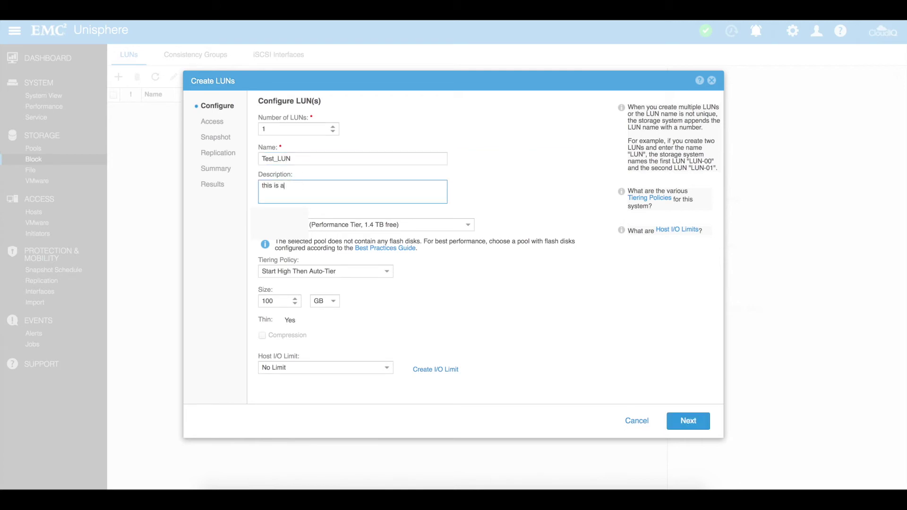
text( test lun)
Step: Place the LUN in TestPool with the Start High Then Auto-Tier tiering policy
click(331, 224)
click(296, 250)
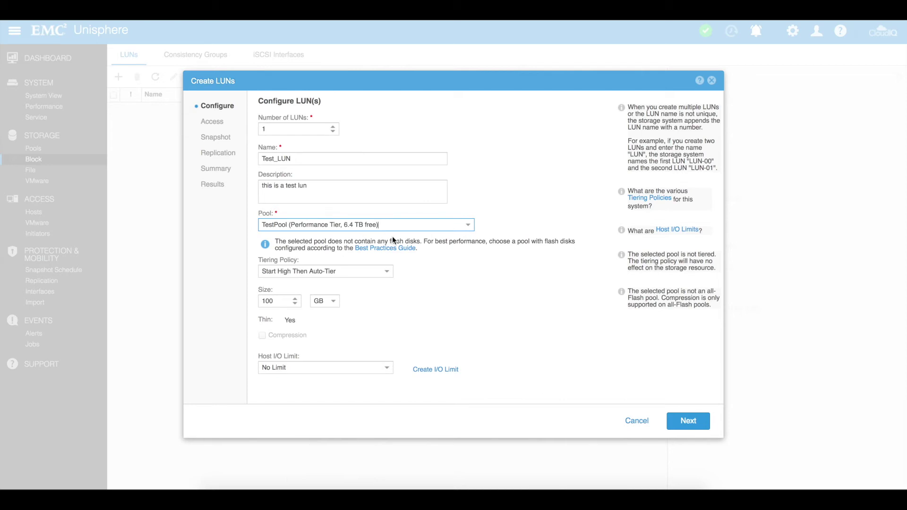
click(293, 273)
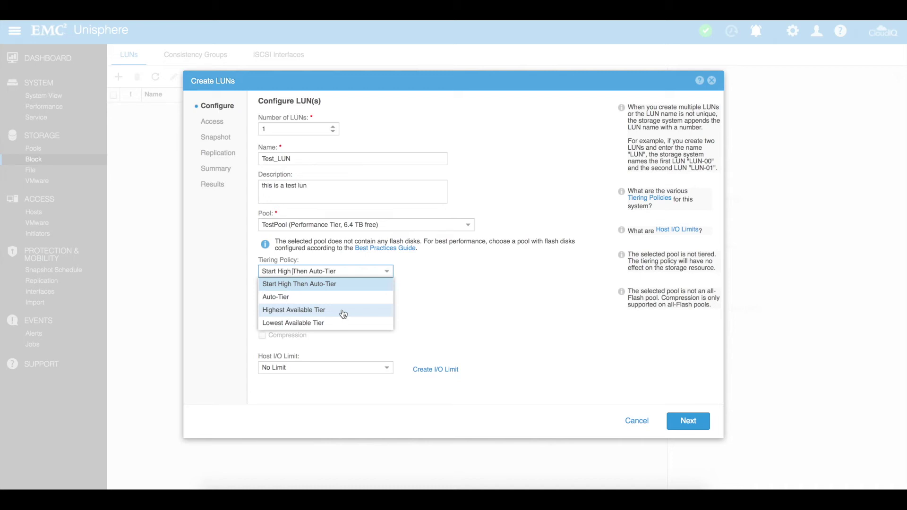
click(427, 309)
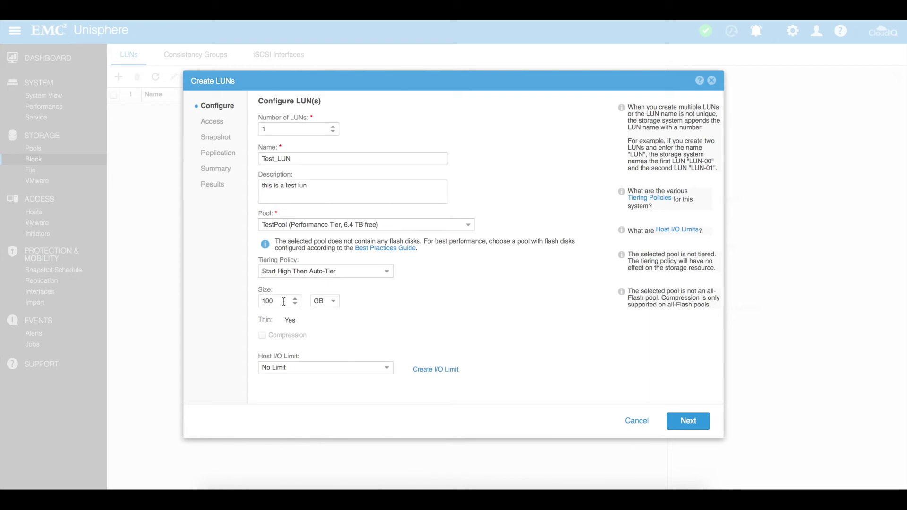
Step: Set the LUN size to 500 GB, keep No Limit for host I/O, and create it
drag(283, 301, 245, 302)
text(500)
click(390, 308)
click(325, 367)
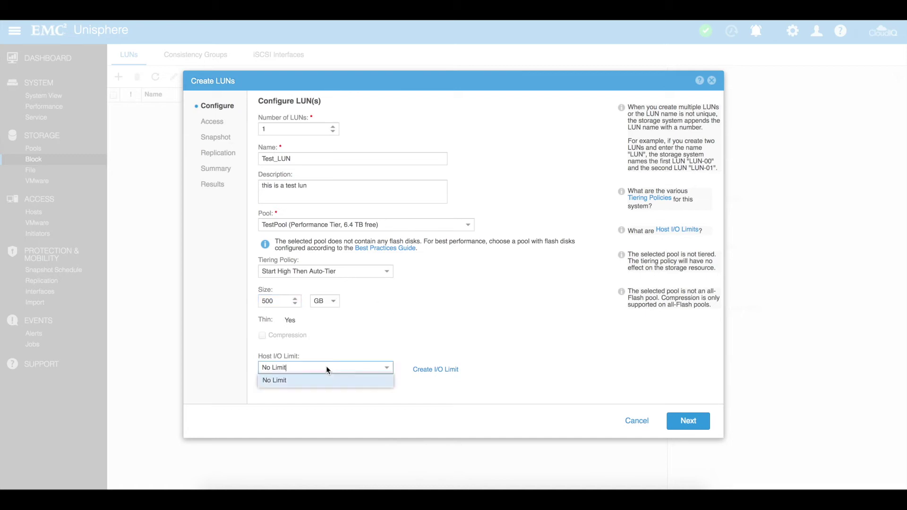
click(358, 335)
click(295, 367)
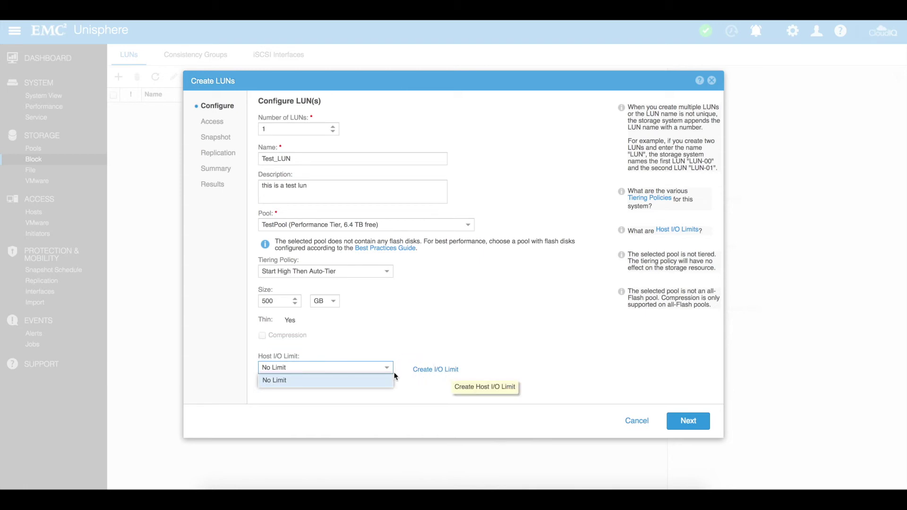
click(486, 352)
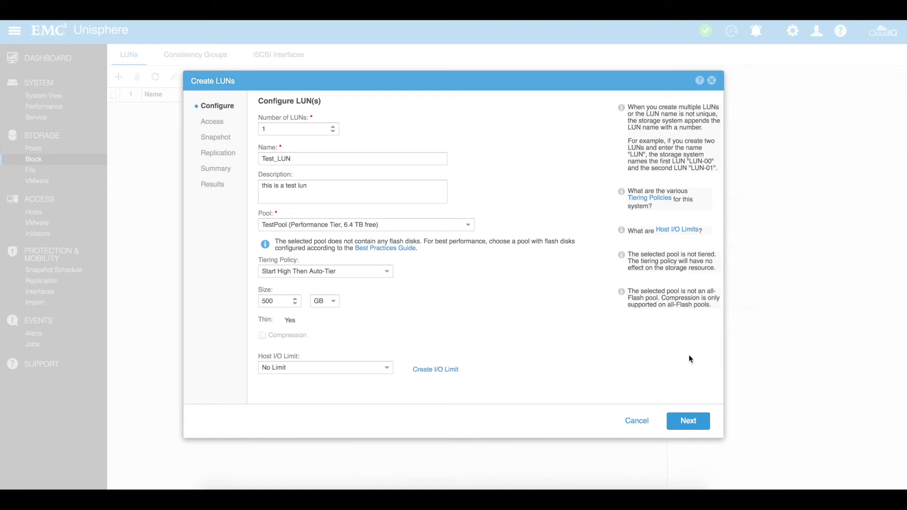
click(688, 421)
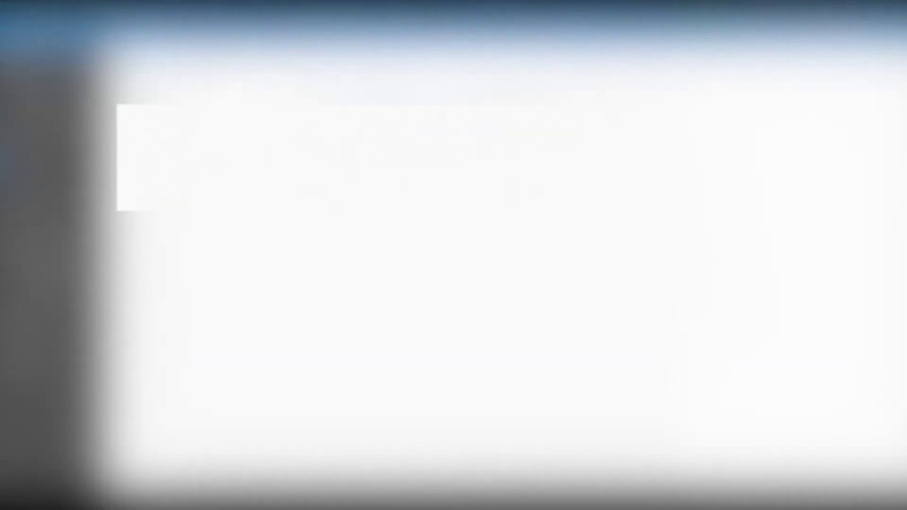
Step: Visit the File Systems page, then the VMware Datastores page showing no datastores
click(31, 171)
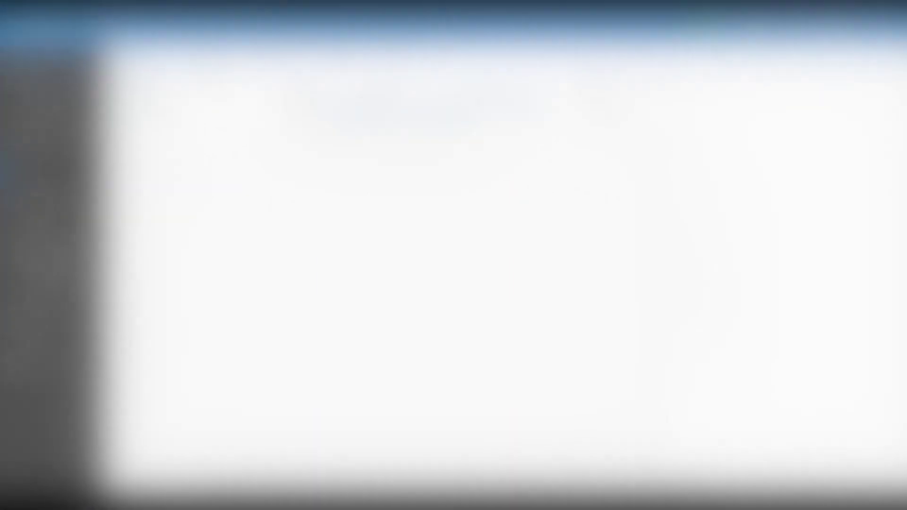
click(49, 183)
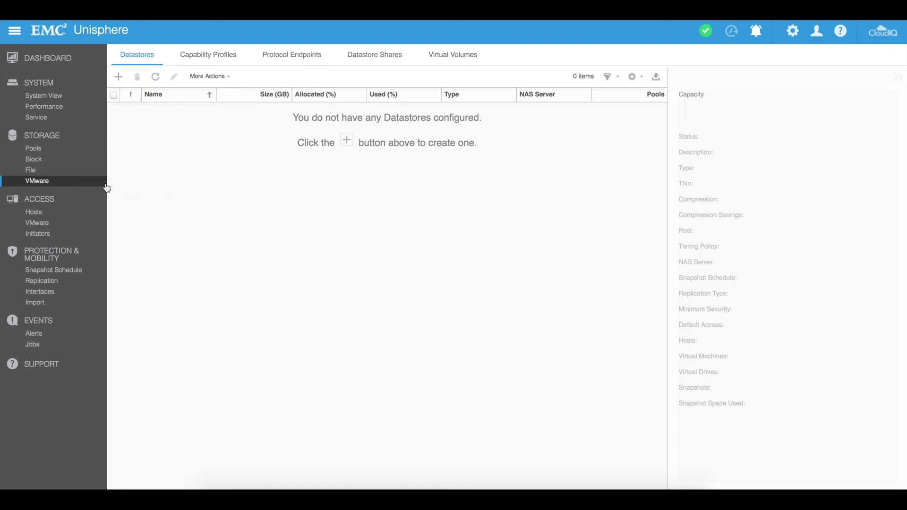
click(34, 215)
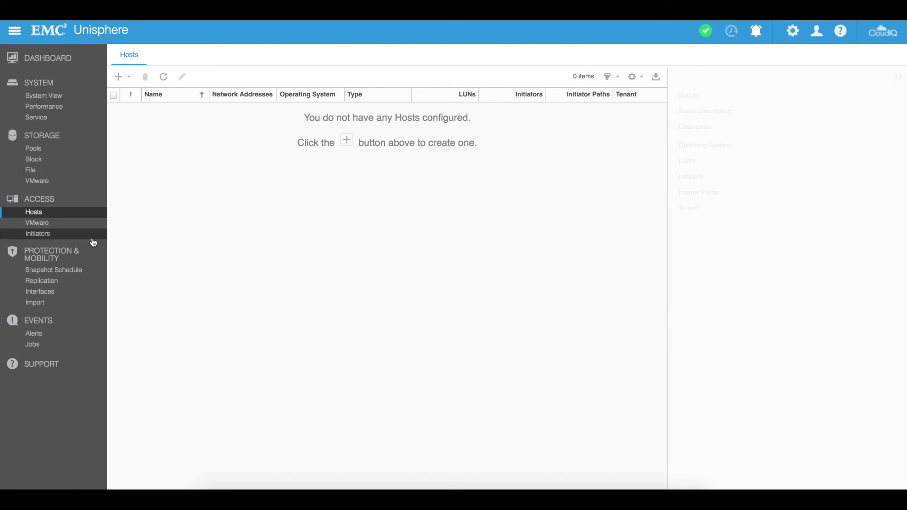
Step: View the empty Initiators list, return to Hosts, and open the add host/subnet/netgroup menu
click(38, 234)
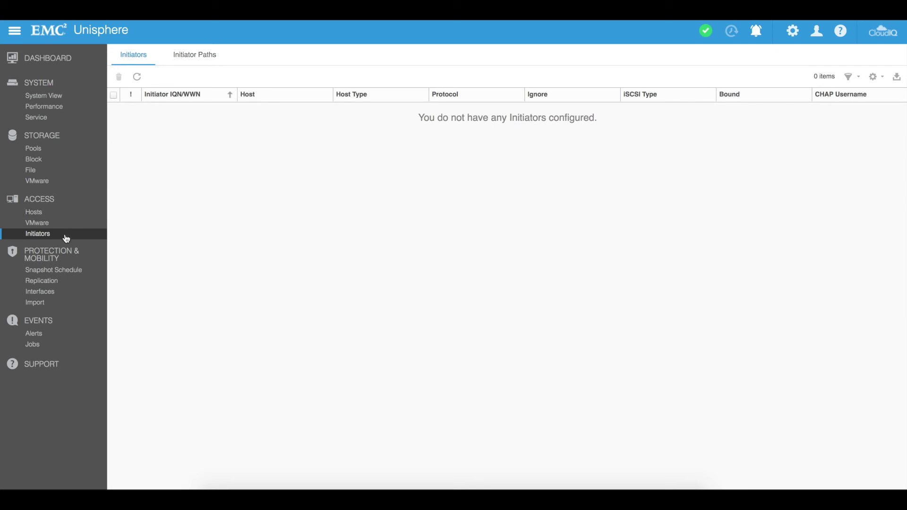
click(33, 212)
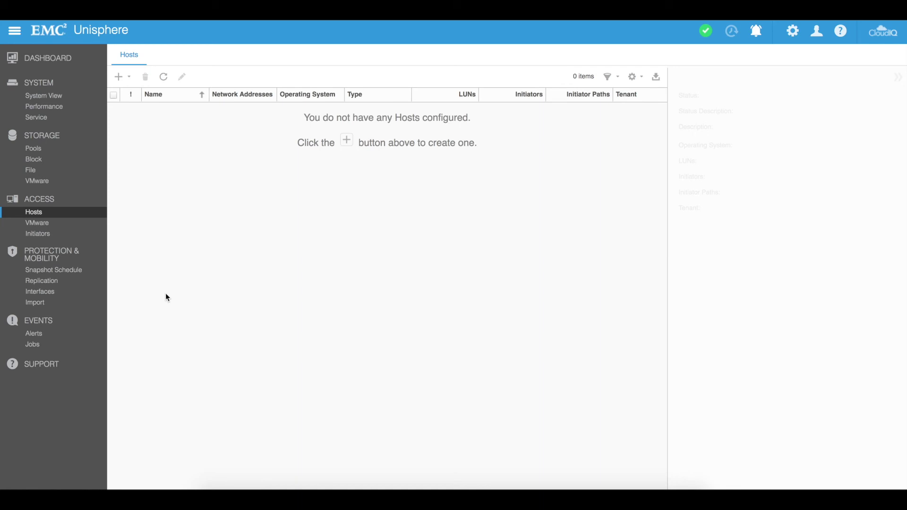
click(119, 77)
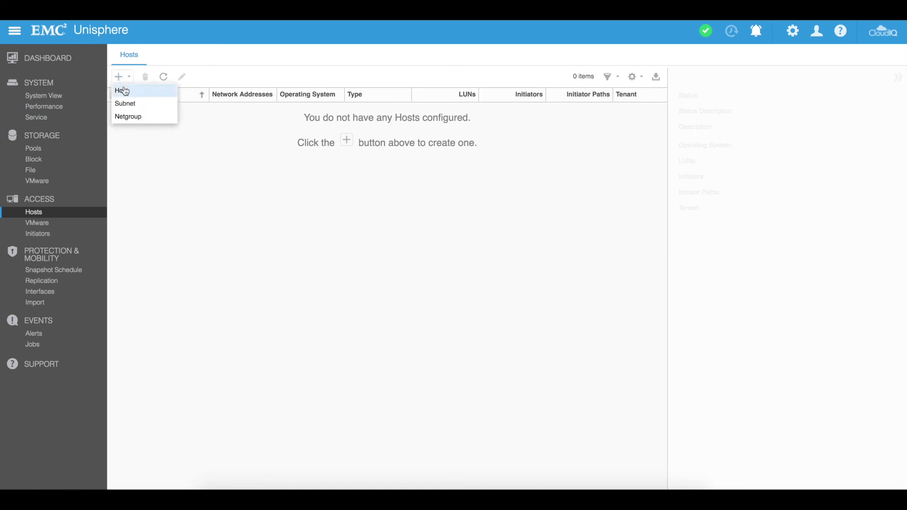
click(126, 92)
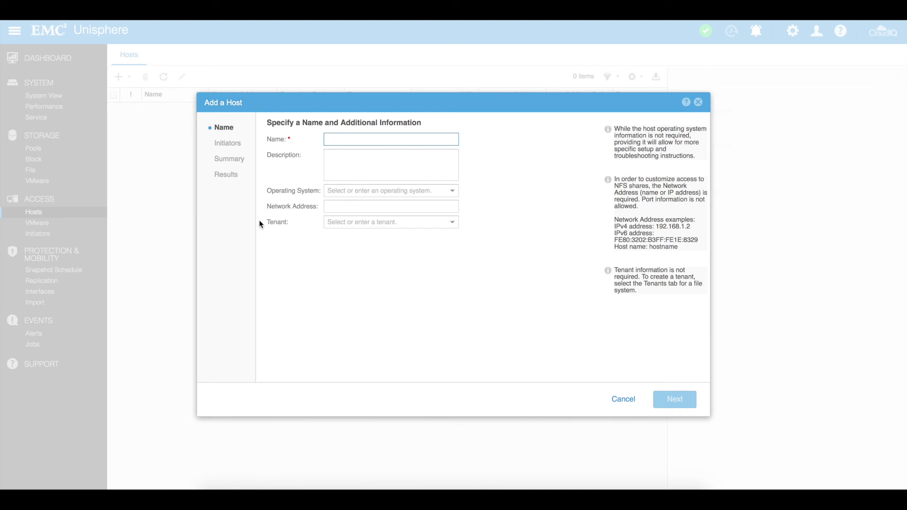
click(623, 399)
click(518, 286)
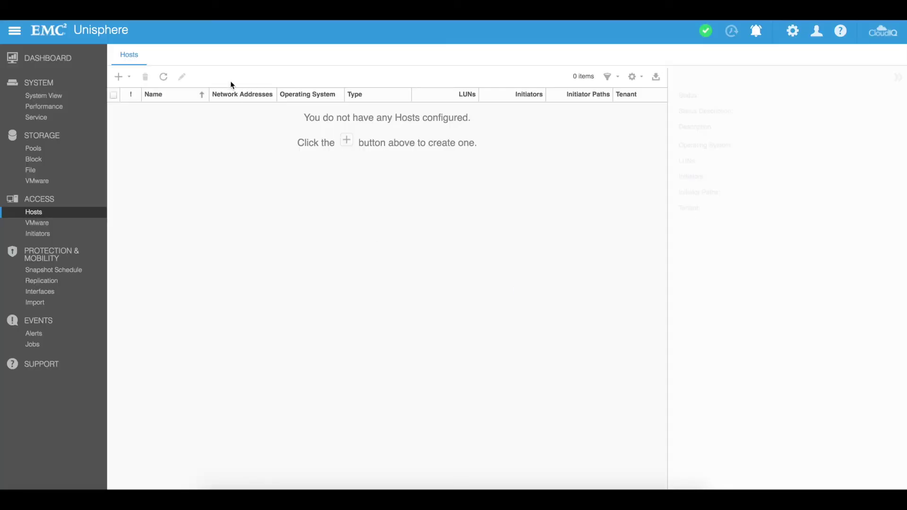
click(119, 79)
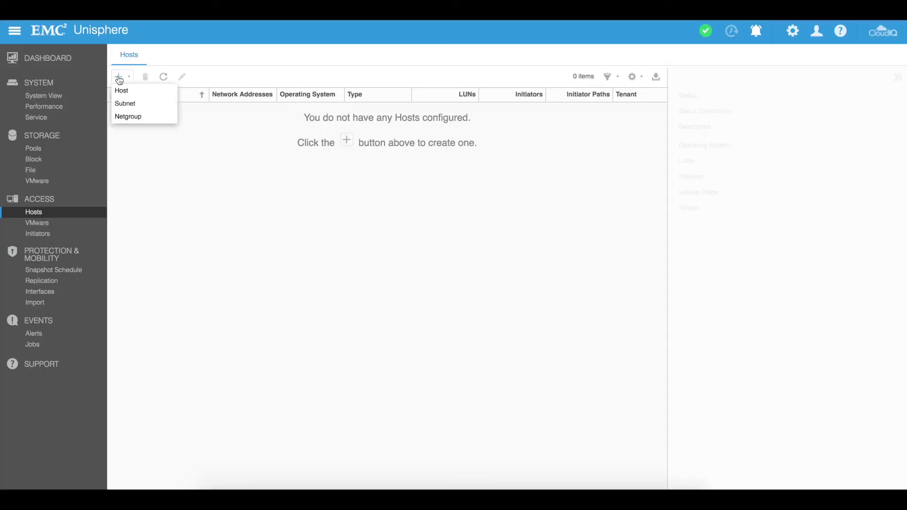
click(141, 105)
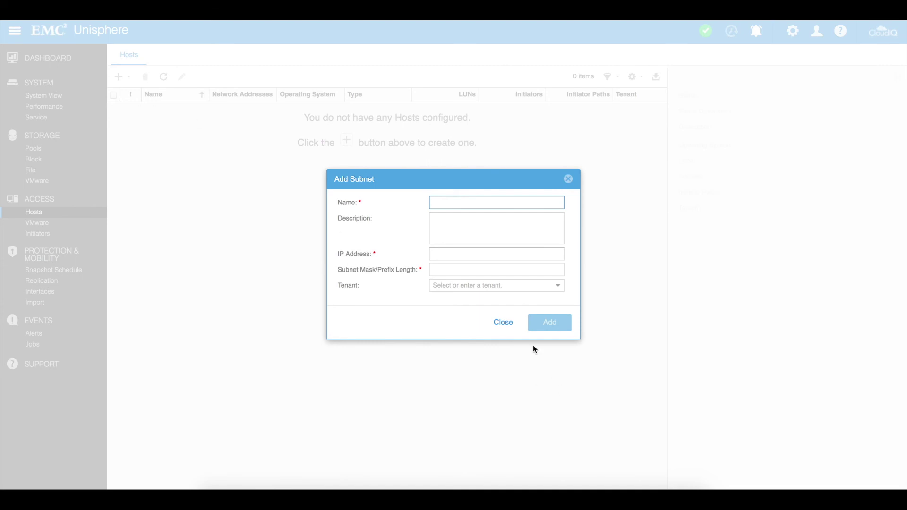
click(508, 325)
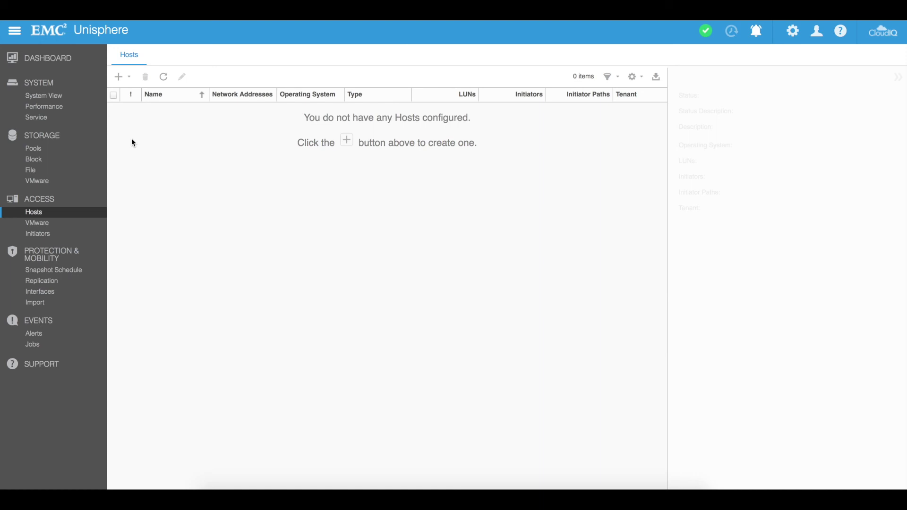
click(46, 226)
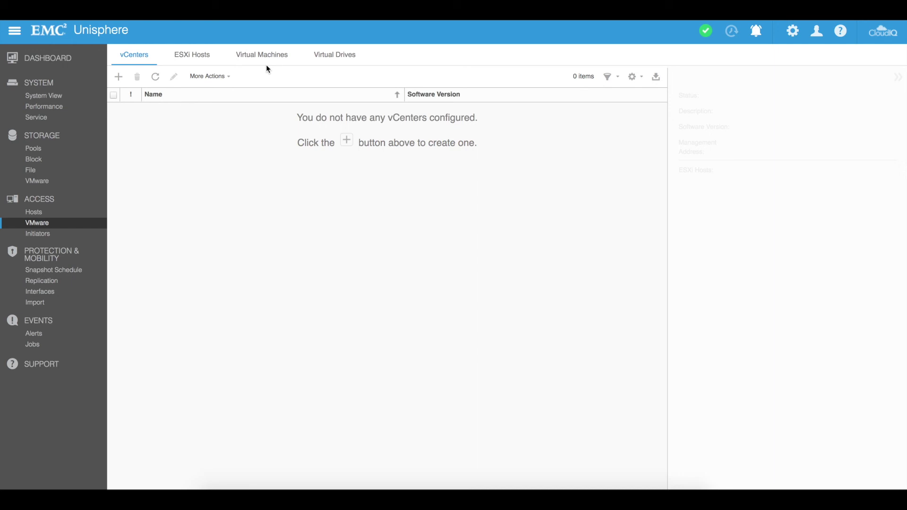
Step: Open the Snapshot Schedule page listing 3 system-defined schedules
click(54, 272)
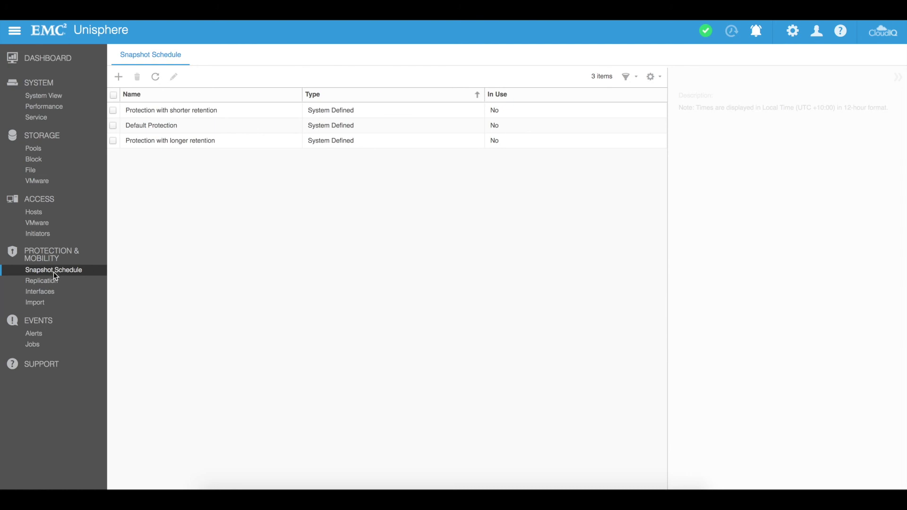
Step: Browse the Replication, Import and Alerts pages, then open the Jobs history with 54 jobs
click(45, 286)
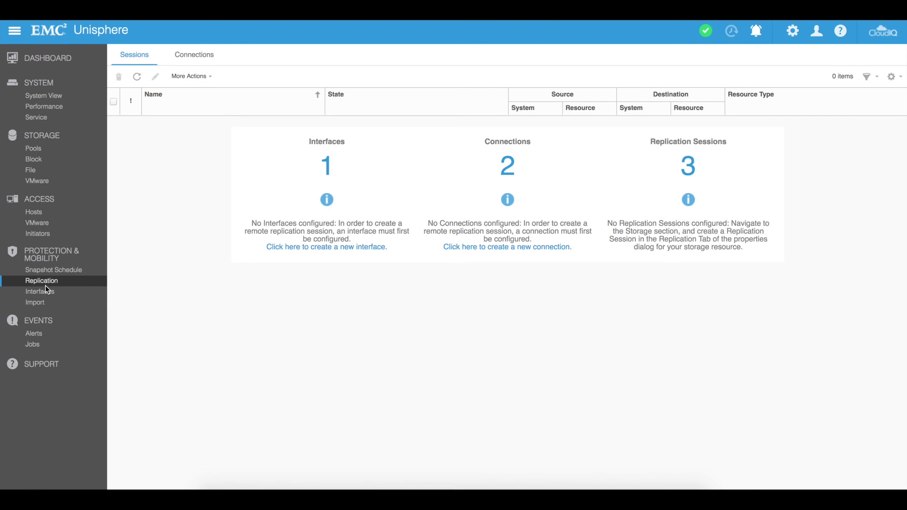
click(35, 302)
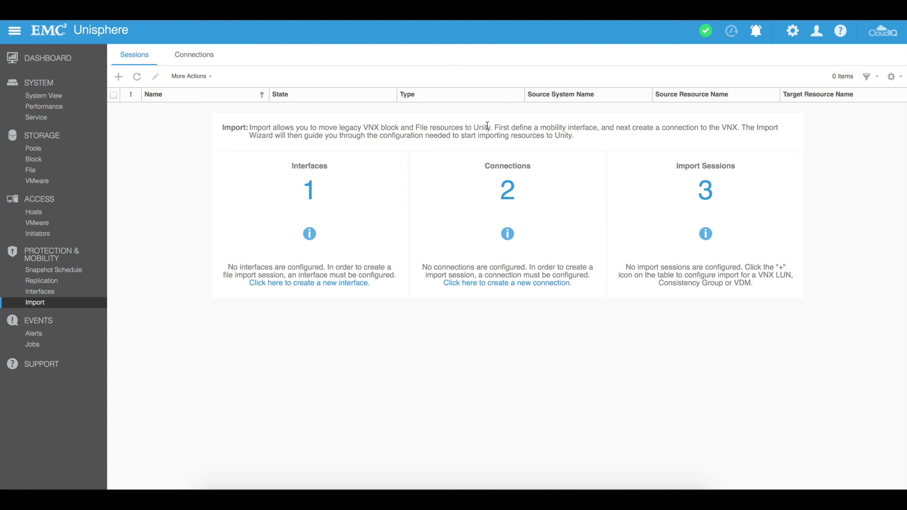
click(34, 333)
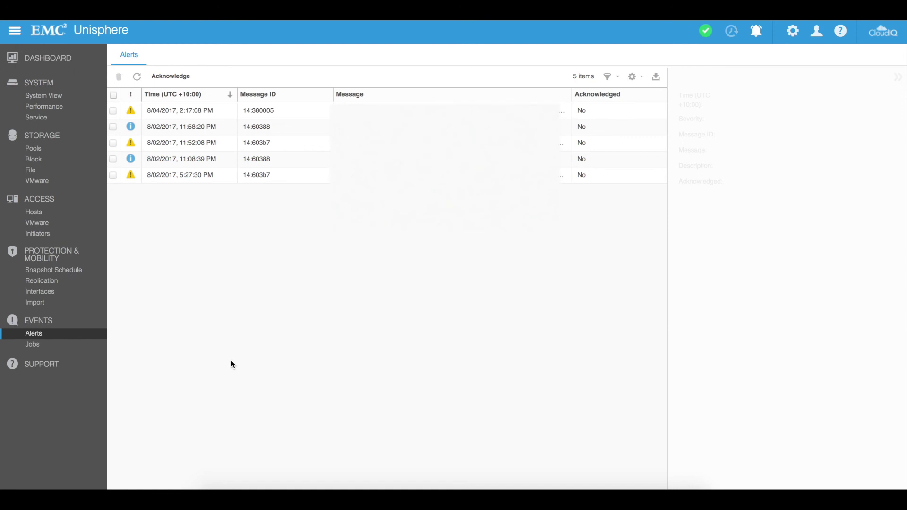
click(63, 346)
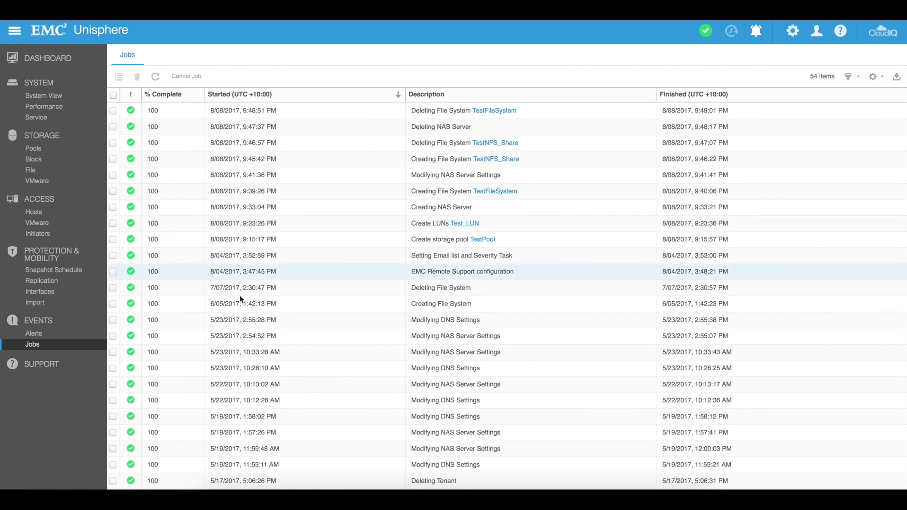
Step: Open the Support page showing no contract found and no license issue
click(38, 368)
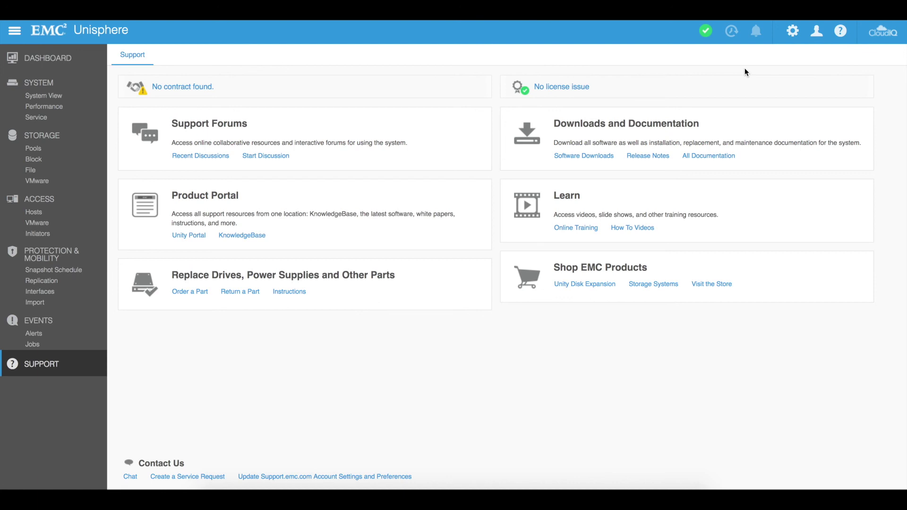
click(793, 34)
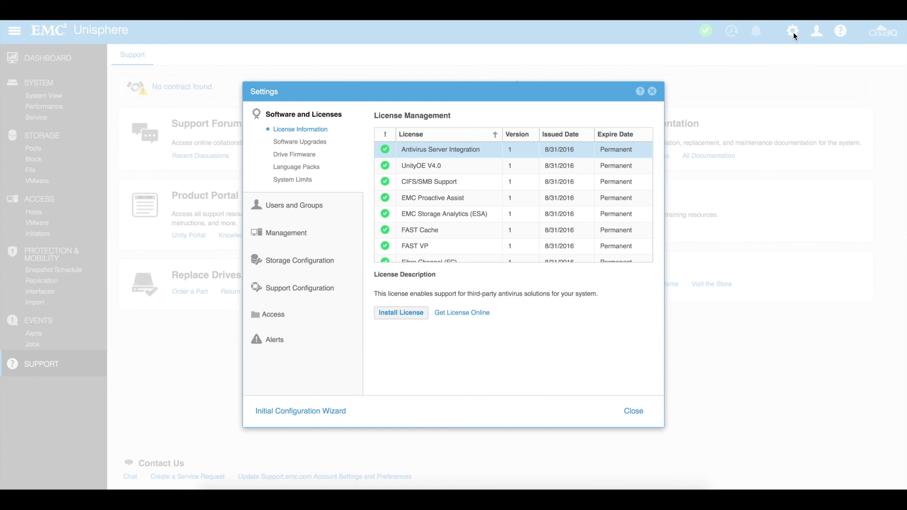
key(Escape)
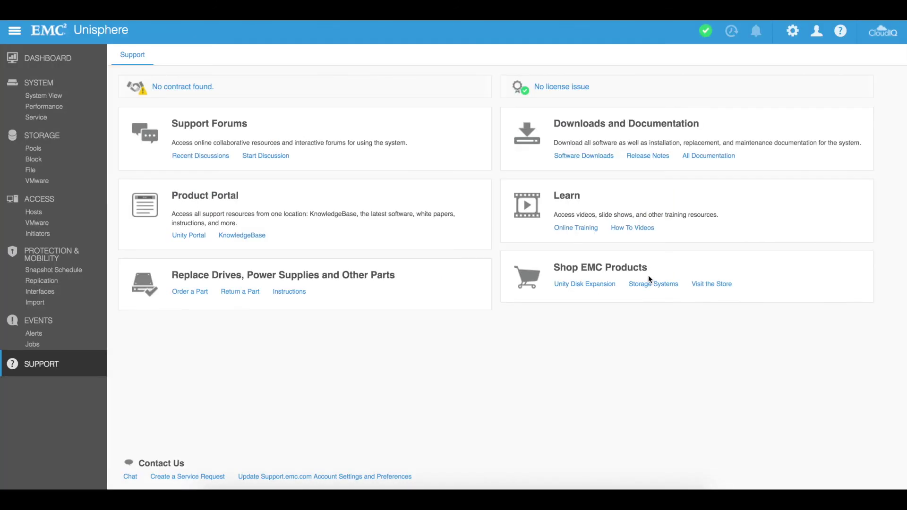